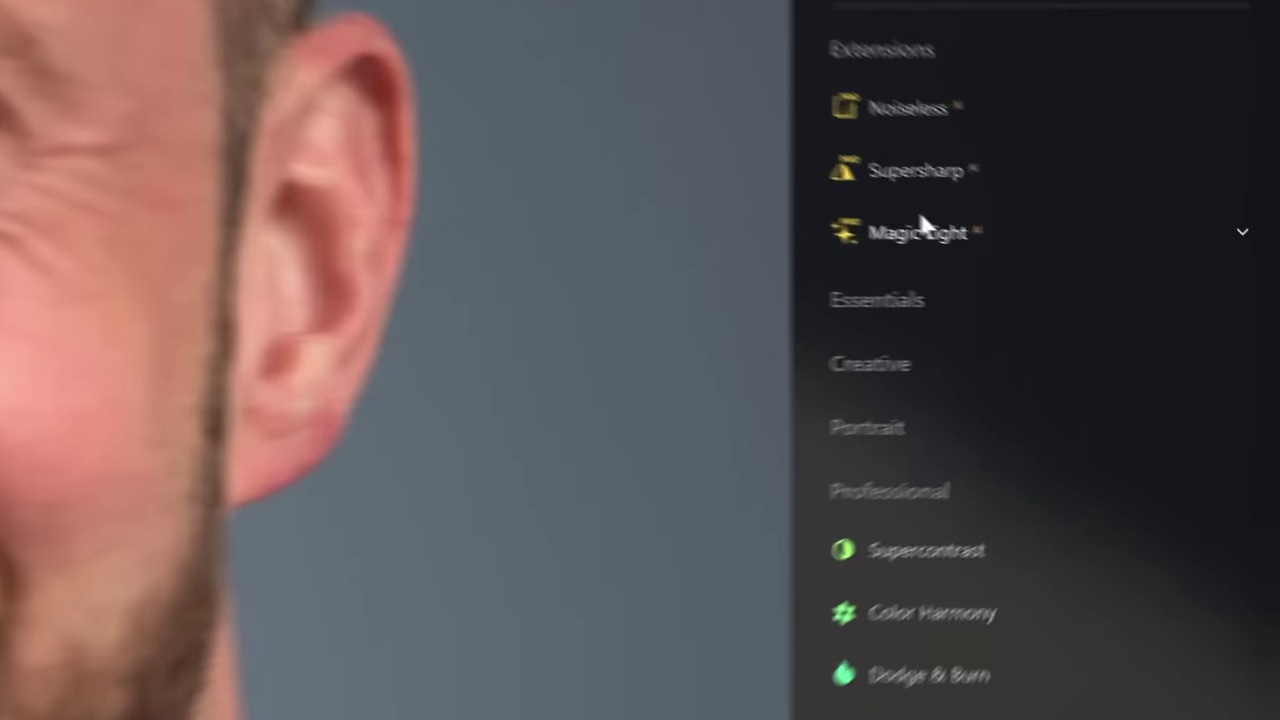
# Apply Supersharp AI to the portrait using the Universal model at Low strength, and compare the face with and without it.
pyautogui.click(912, 178)
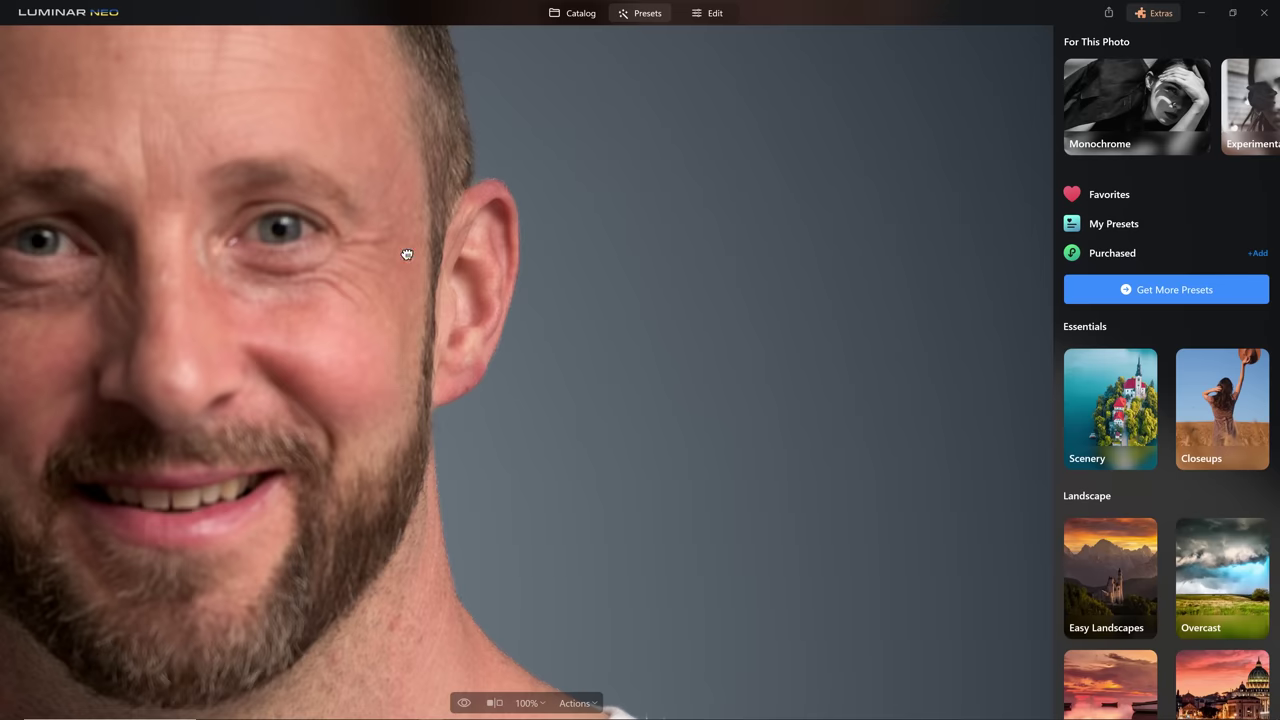
pyautogui.moveTo(406, 251); pyautogui.dragTo(737, 263)
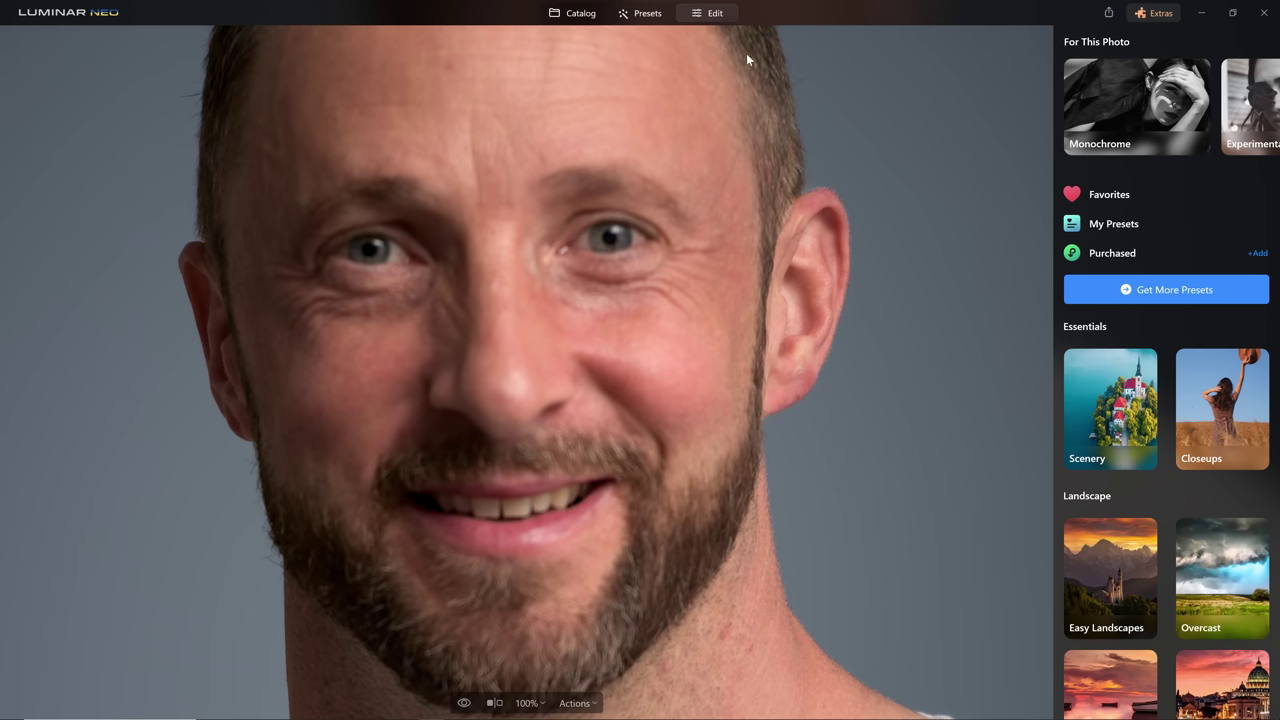
pyautogui.click(716, 16)
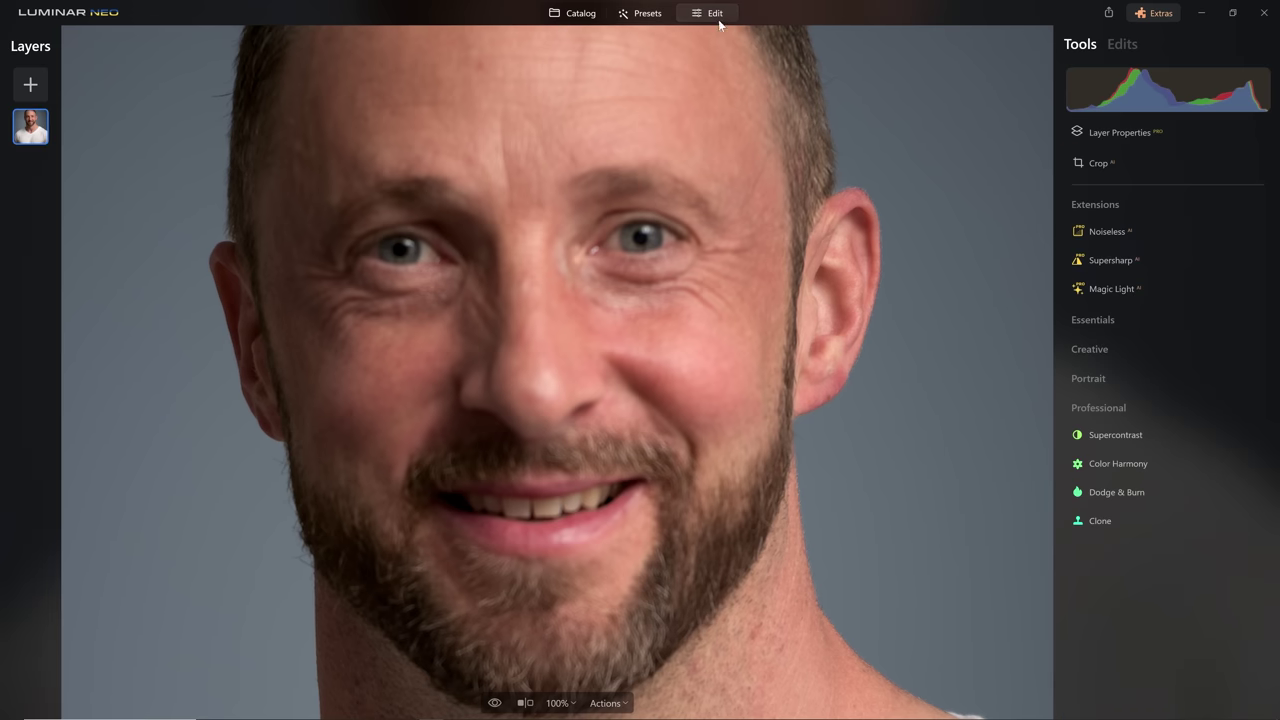
pyautogui.click(1107, 262)
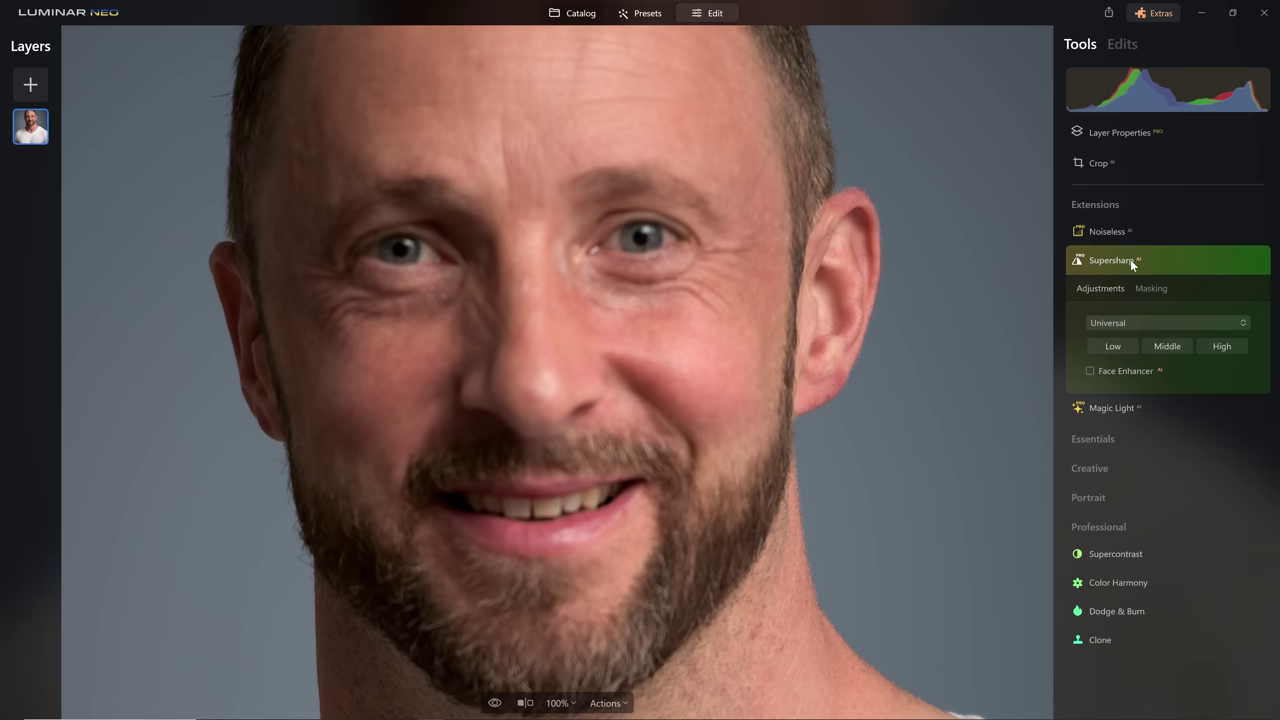
pyautogui.click(1116, 322)
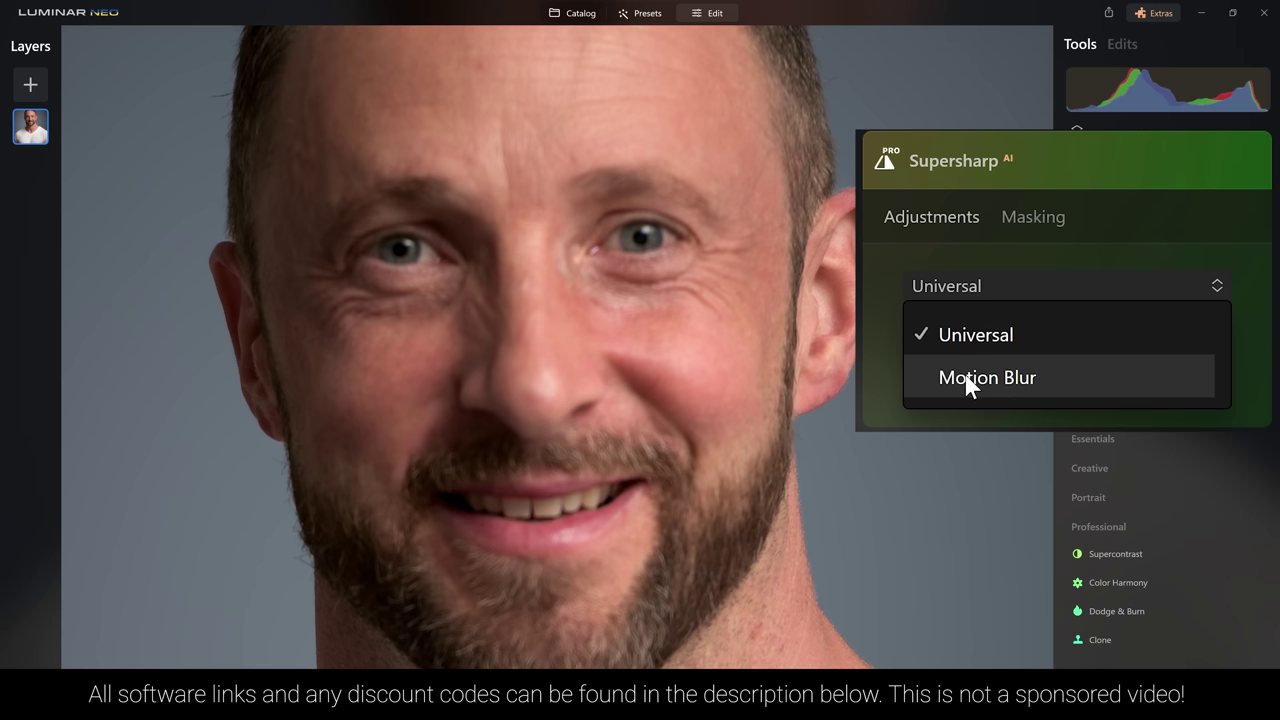
pyautogui.click(970, 338)
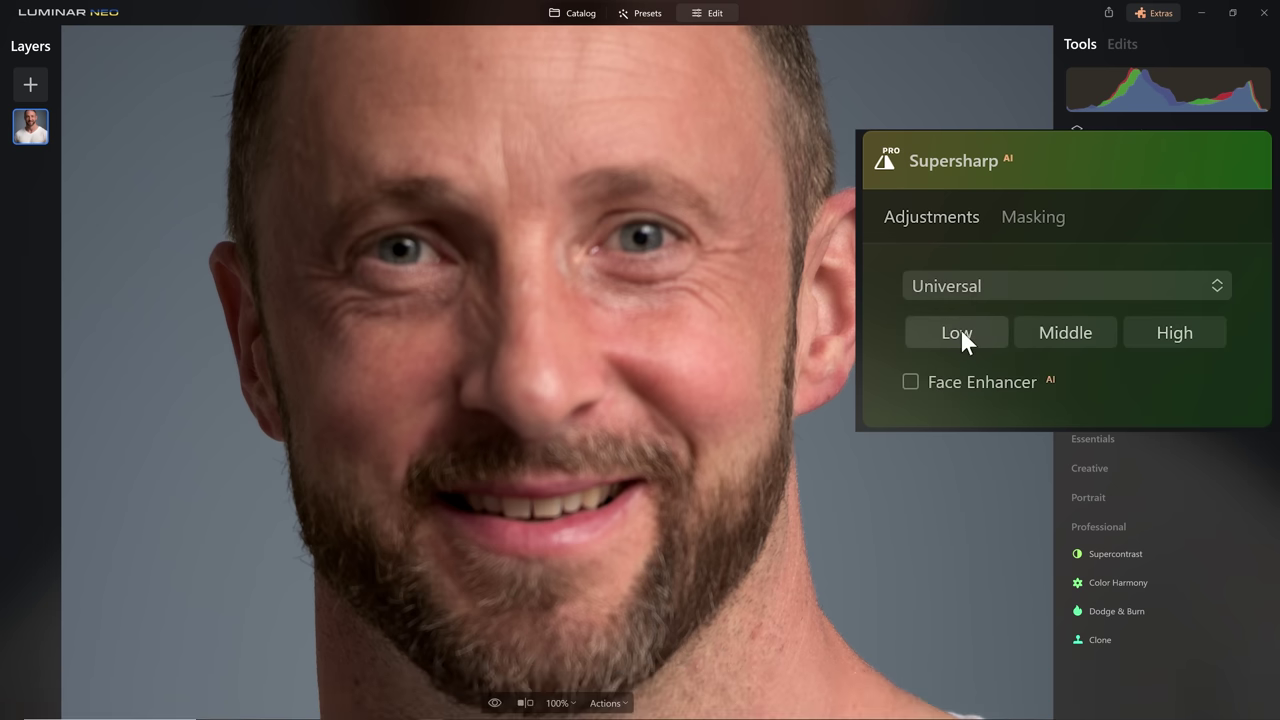
pyautogui.click(958, 333)
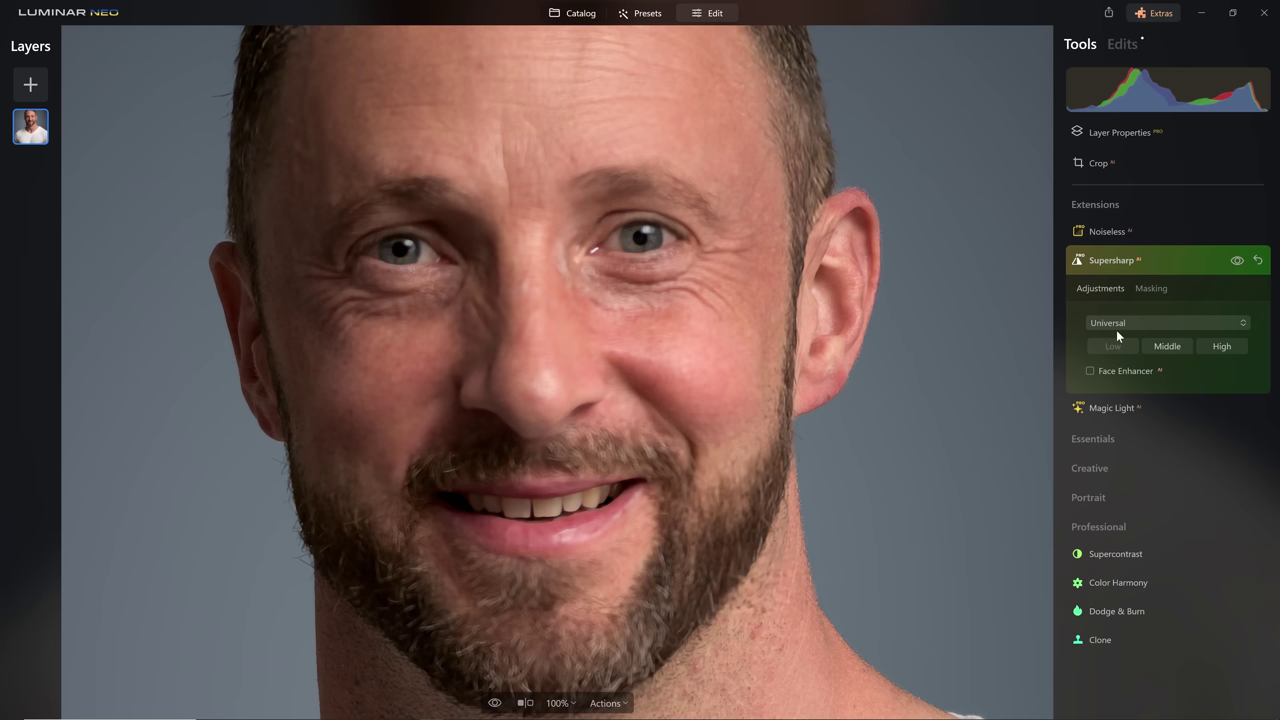
pyautogui.click(1236, 261)
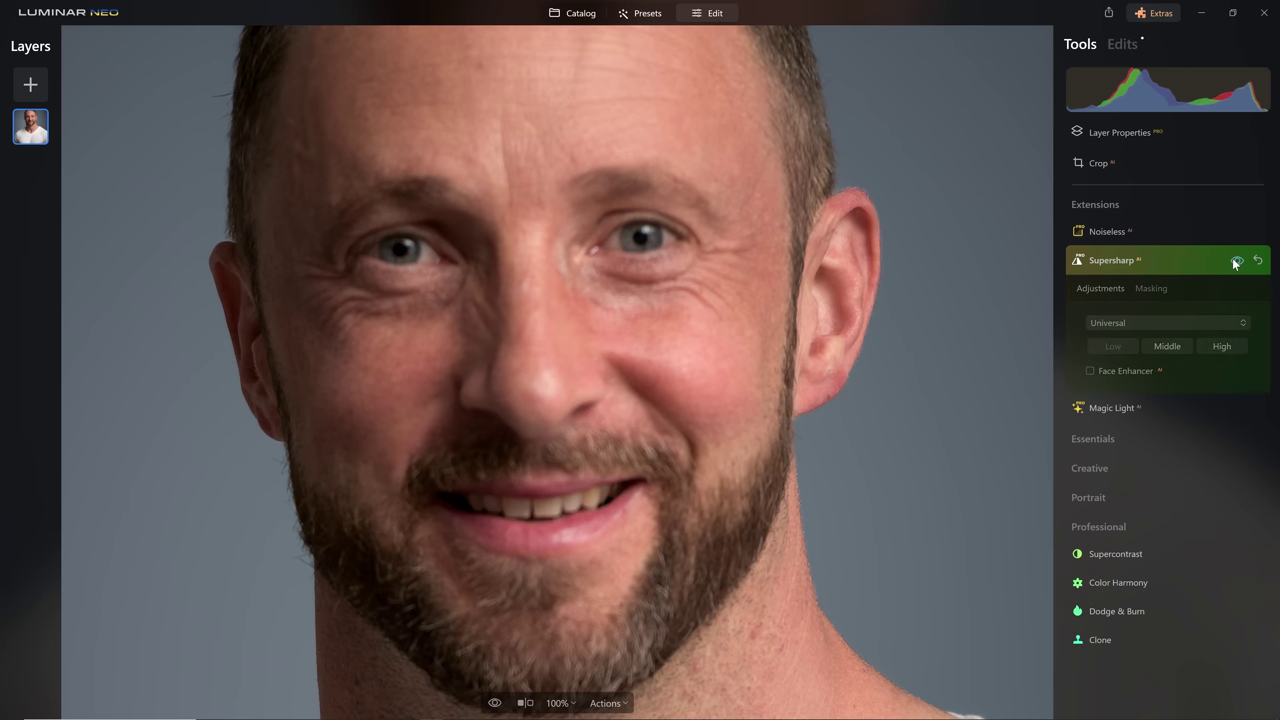
pyautogui.click(1236, 261)
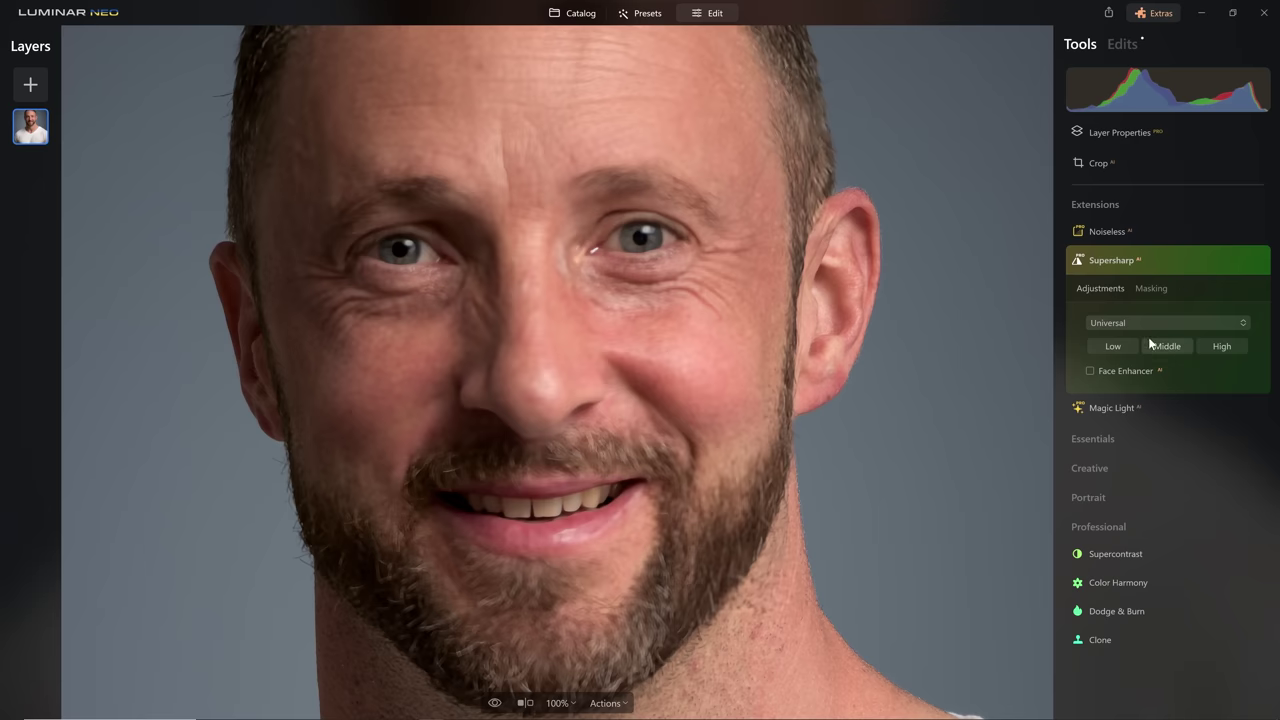
# Raise the Supersharp strength to Middle and enable Face Enhancer AI for the portrait.
pyautogui.click(1158, 344)
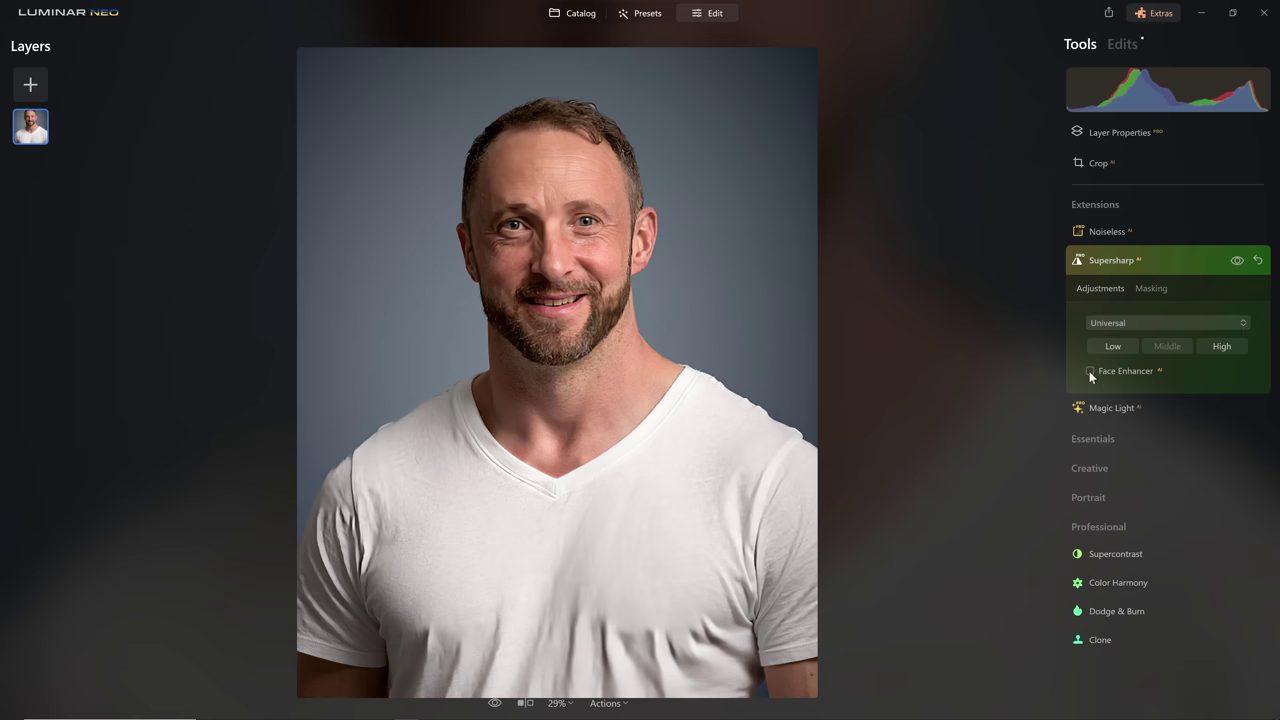
pyautogui.click(1089, 371)
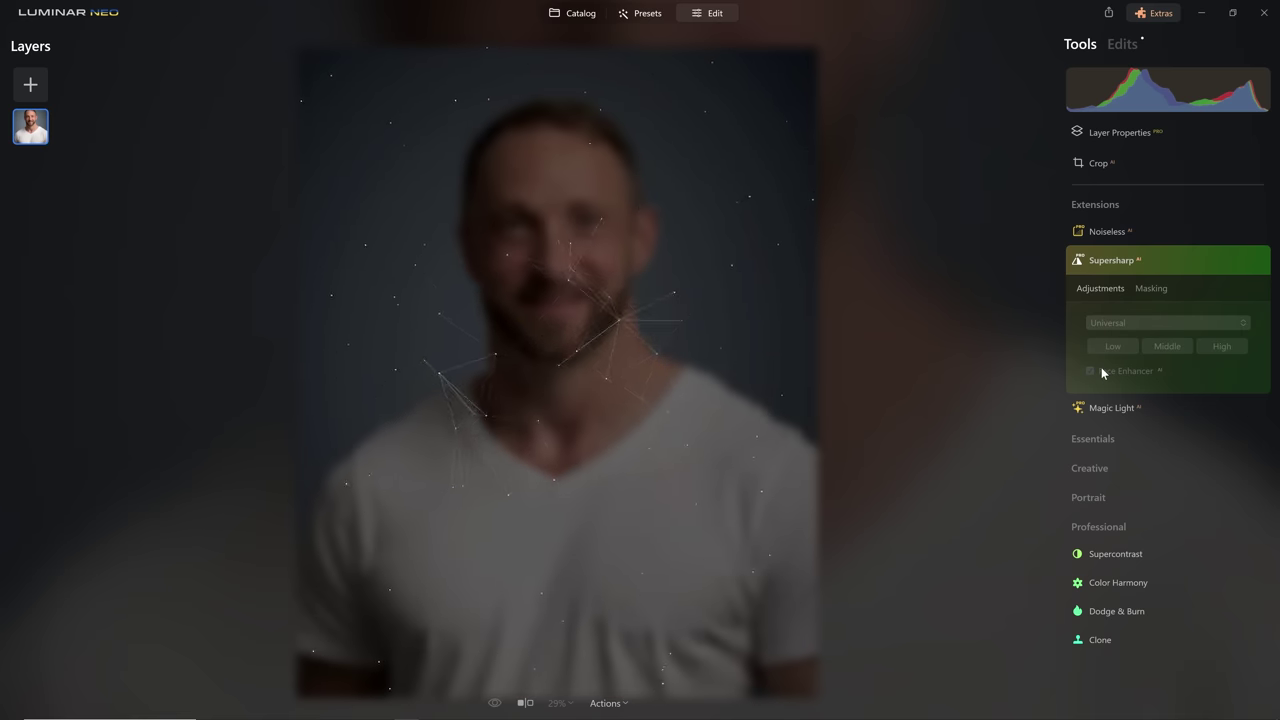
pyautogui.click(1080, 266)
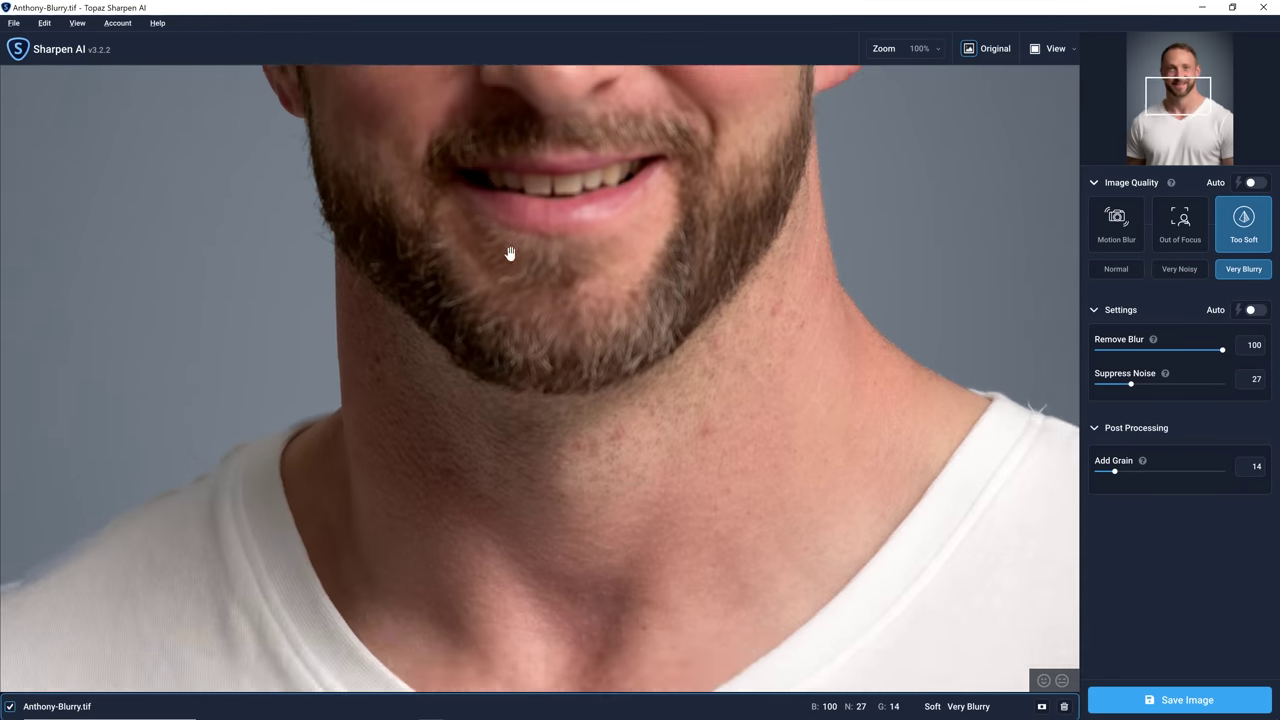
# Switch to Topaz Sharpen AI, compare the sharpening models side by side on the face, and save the image with the Motion Blur model.
pyautogui.moveTo(509, 251); pyautogui.dragTo(508, 622)
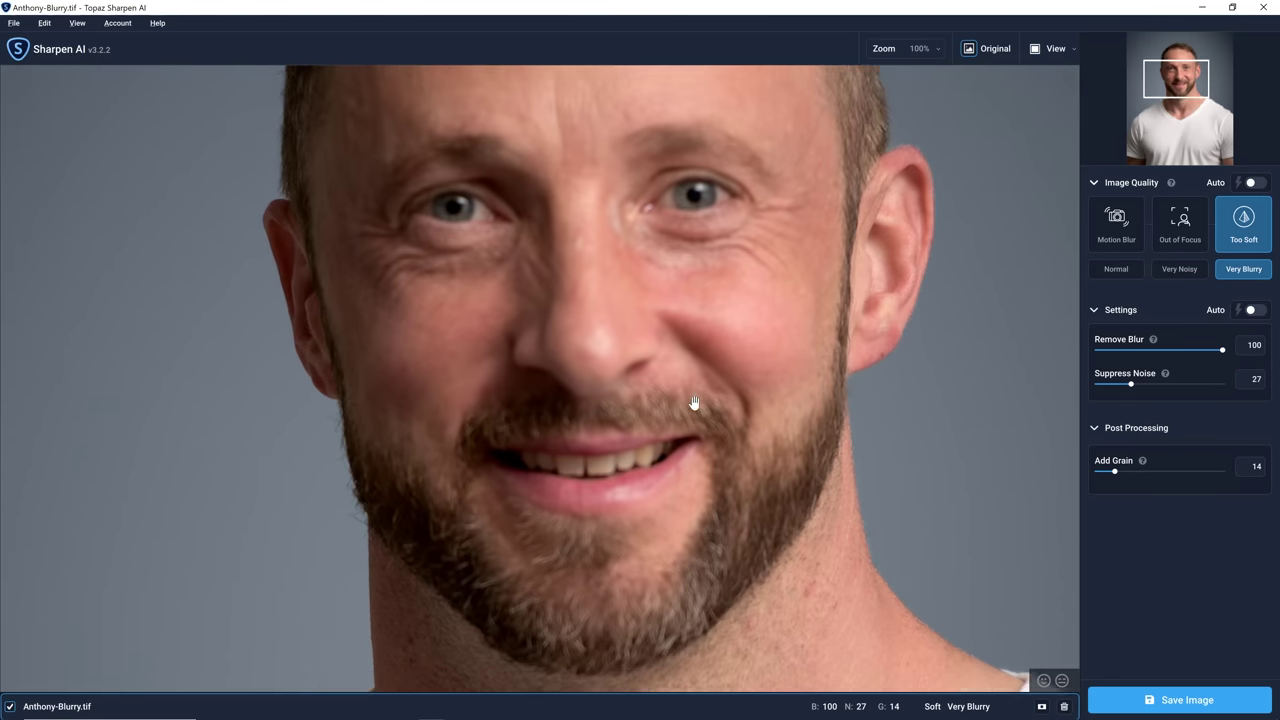
pyautogui.click(1047, 50)
pyautogui.click(1090, 106)
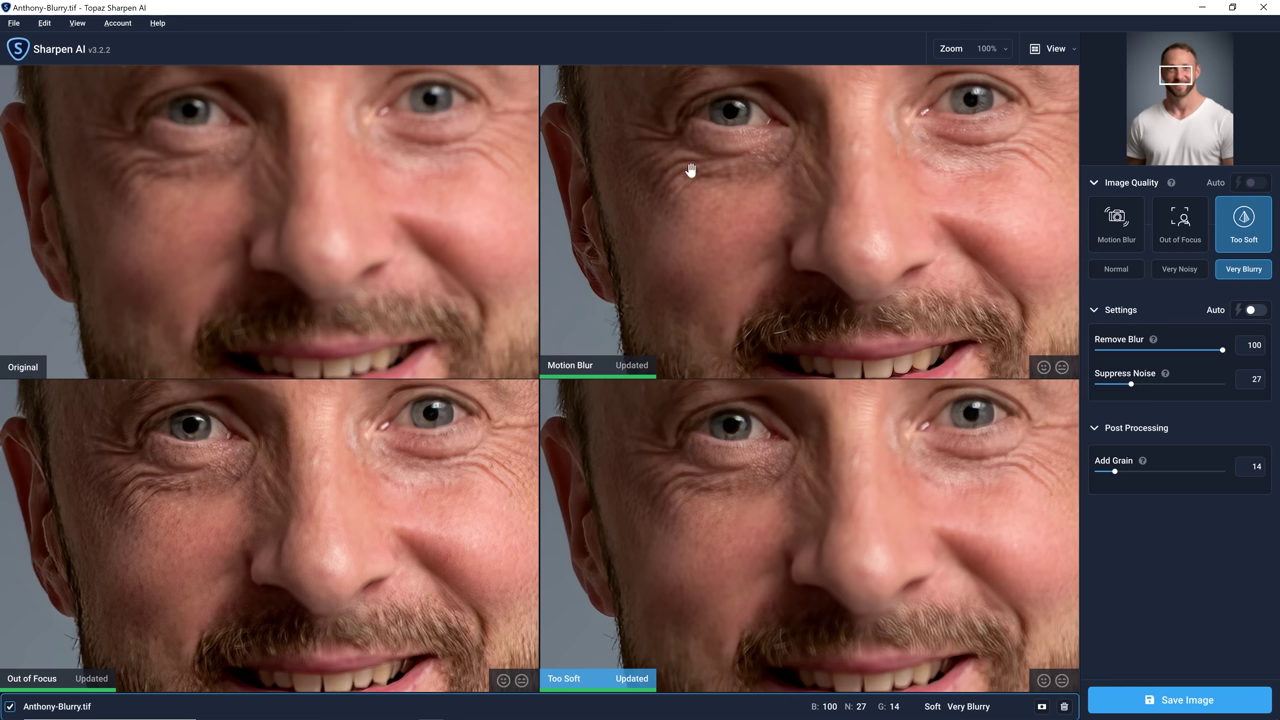
pyautogui.click(934, 178)
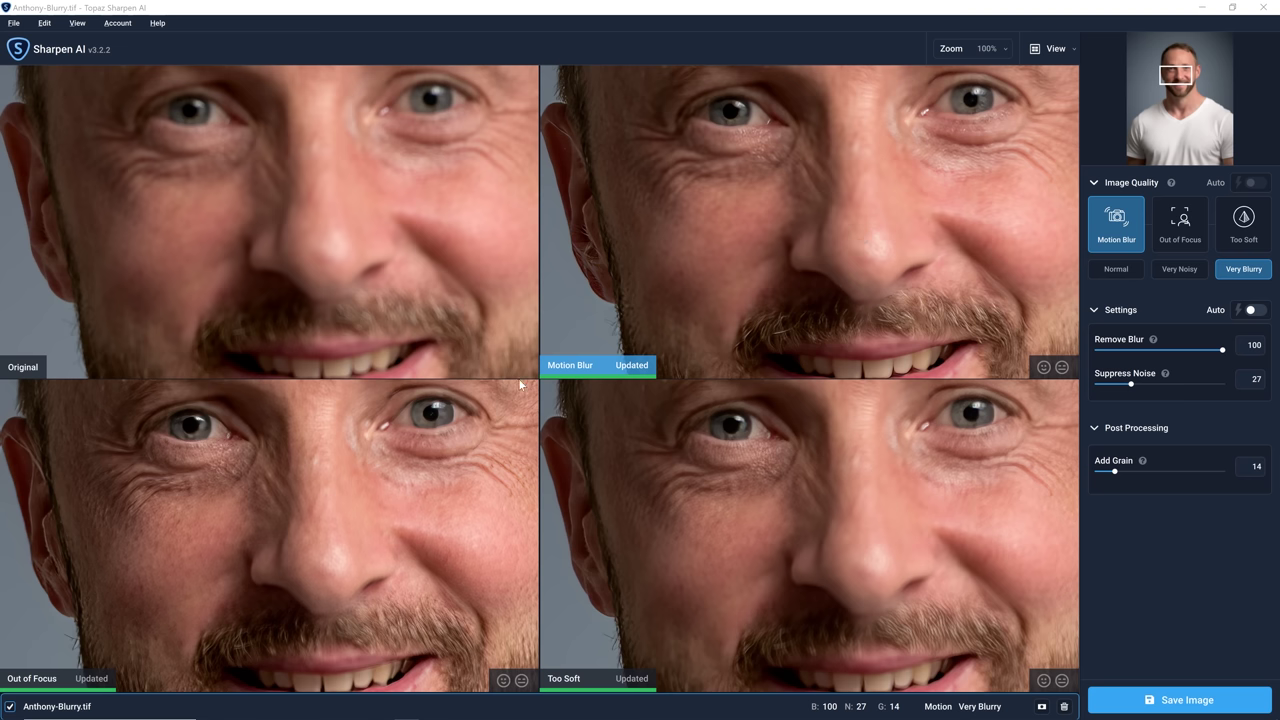
pyautogui.click(1165, 705)
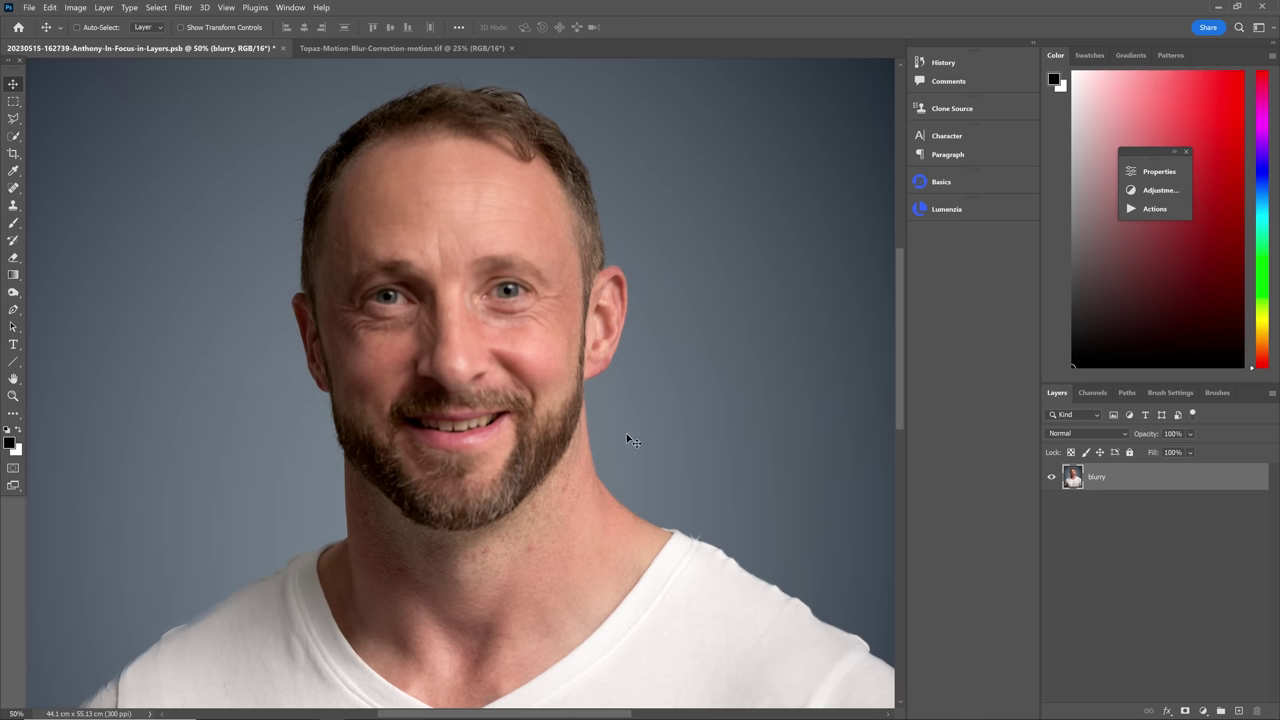
# In Photoshop, copy Topaz-Motion-Blur-Correction-motion.tif into the blurry portrait's document as a new layer and close the source file.
pyautogui.click(479, 51)
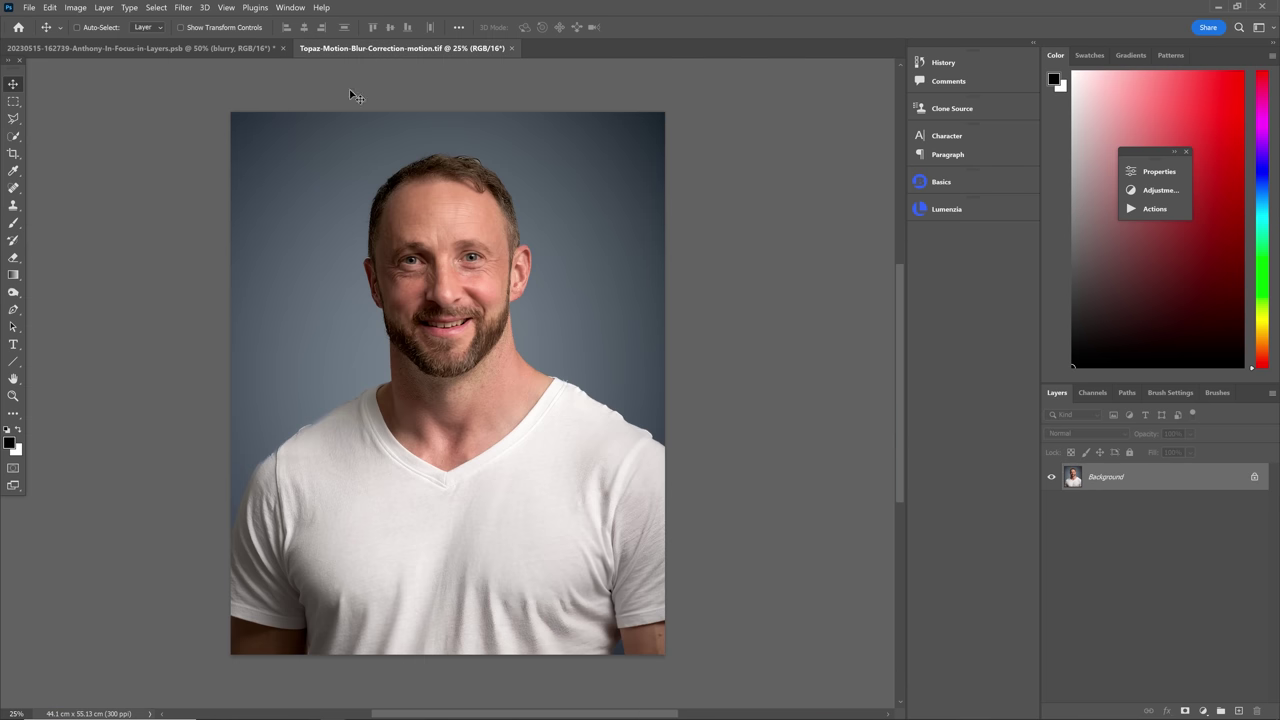
pyautogui.moveTo(389, 54); pyautogui.dragTo(534, 98)
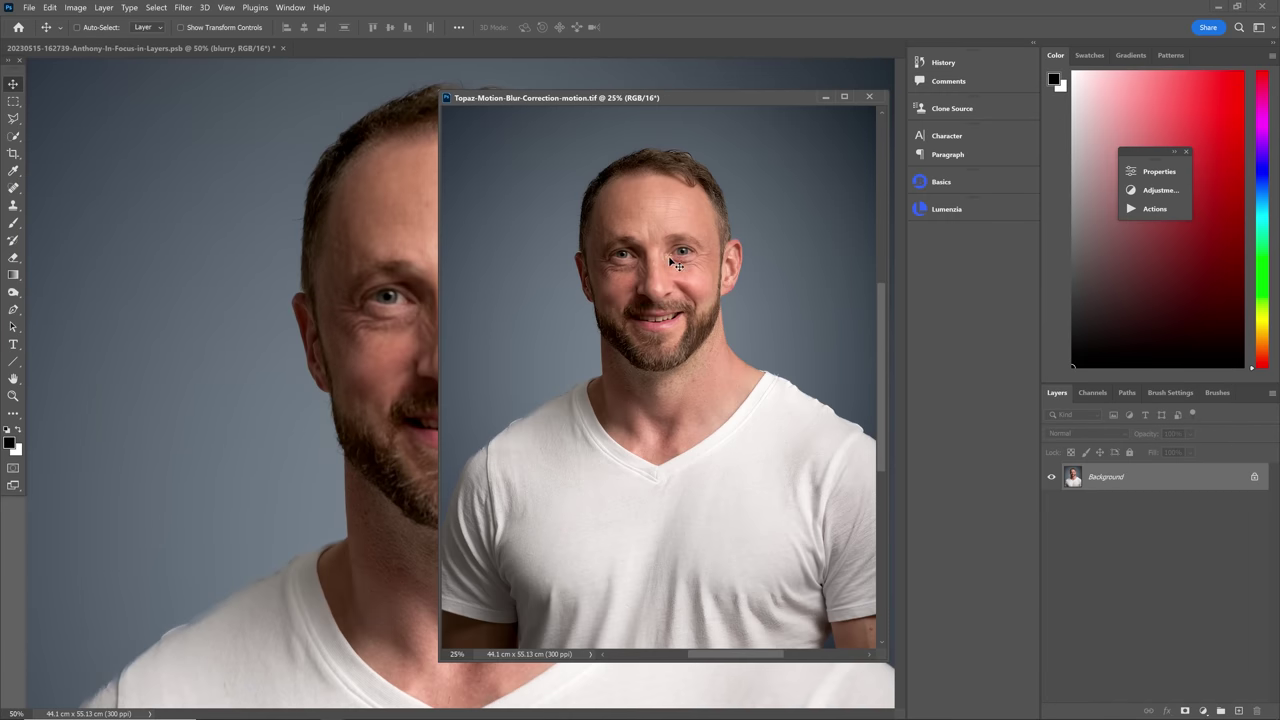
pyautogui.moveTo(647, 271); pyautogui.dragTo(390, 304)
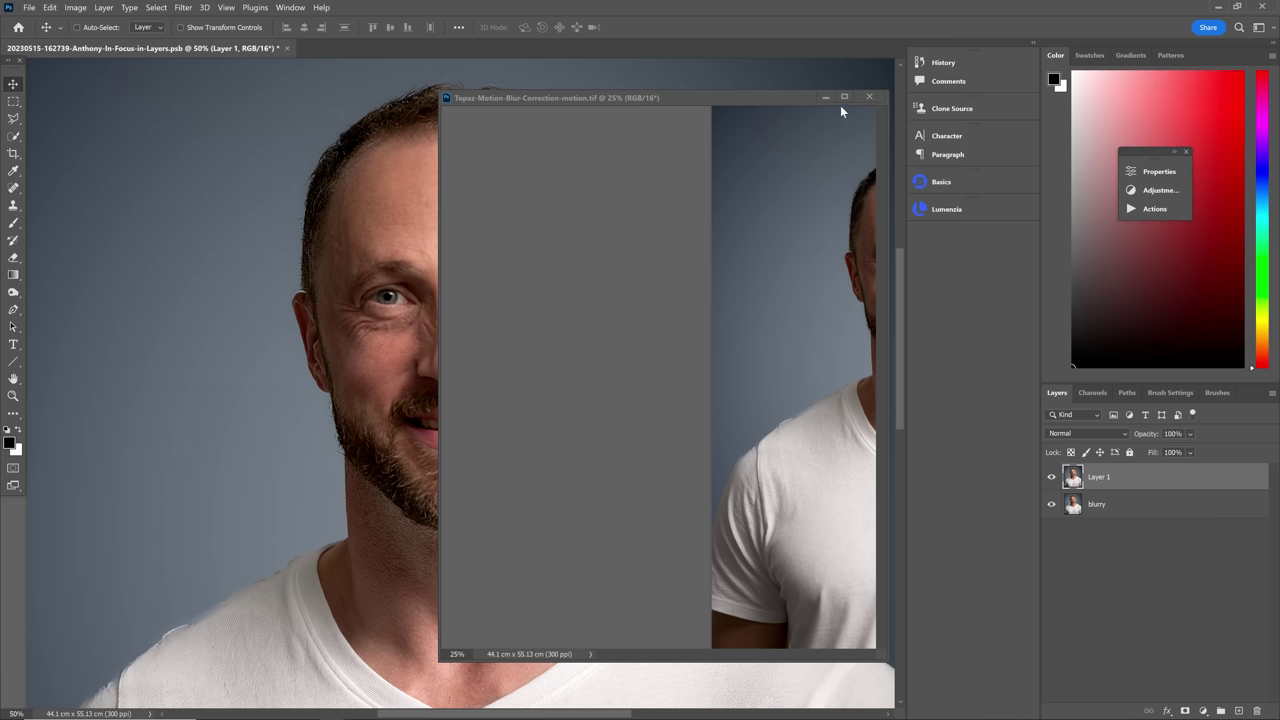
pyautogui.click(869, 97)
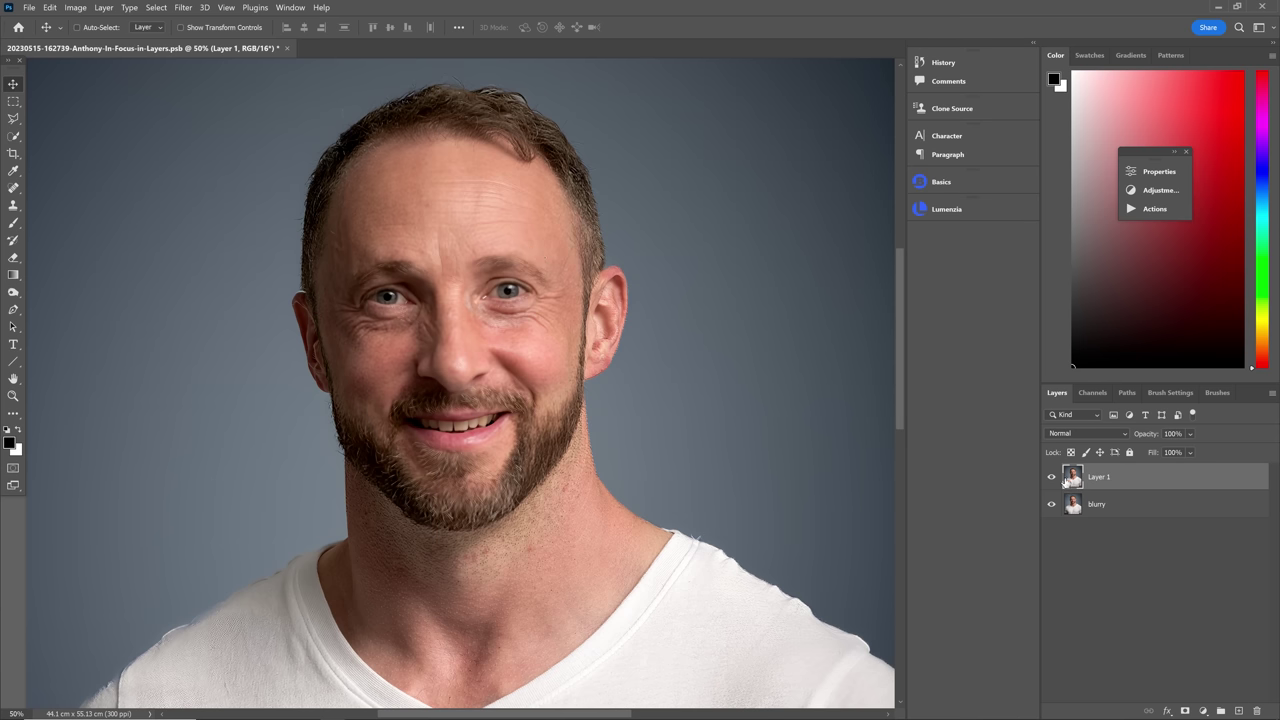
pyautogui.click(1052, 477)
pyautogui.click(1052, 477)
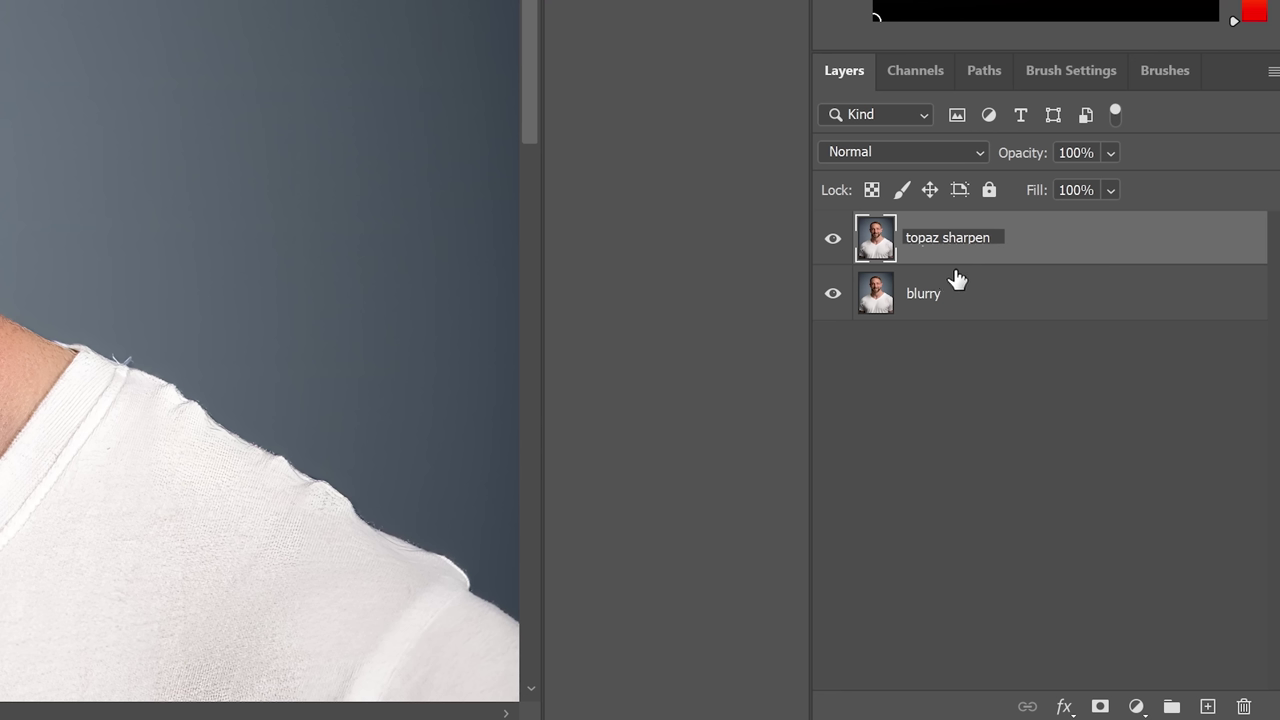
# Name the new layer "topaz sharpen" and add a layer mask inverted to black.
pyautogui.press('Return')
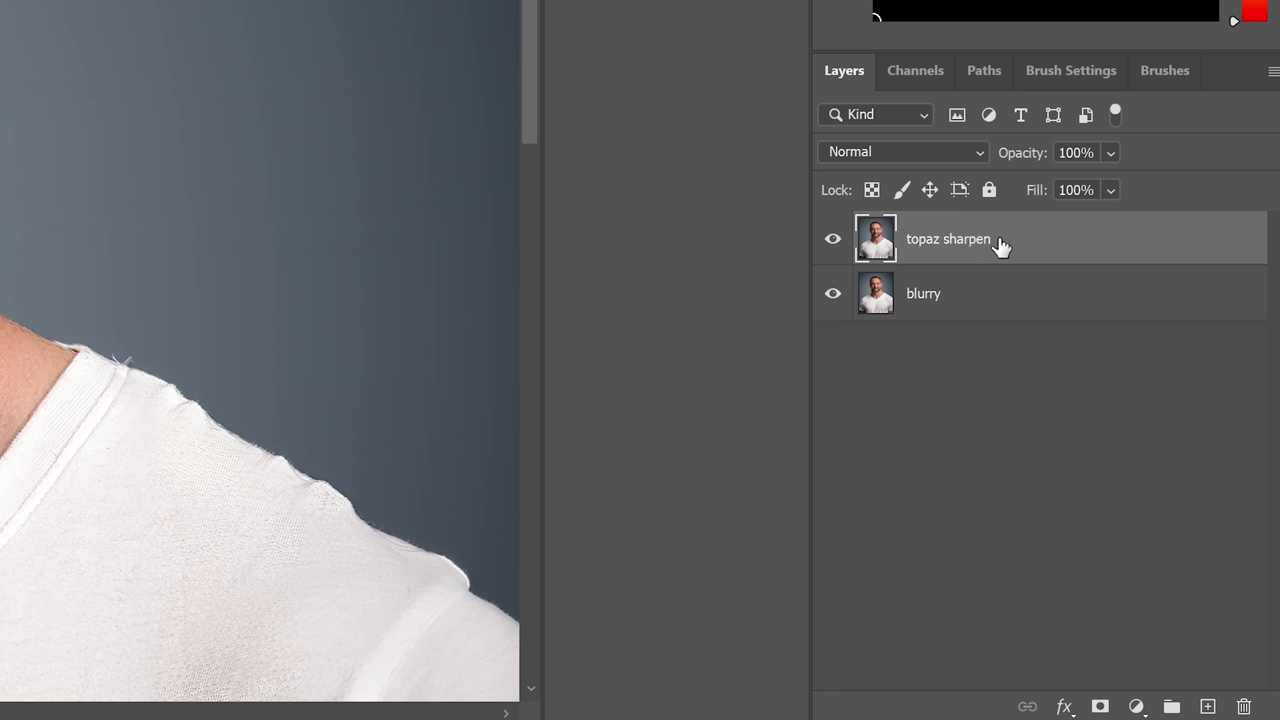
pyautogui.click(1101, 706)
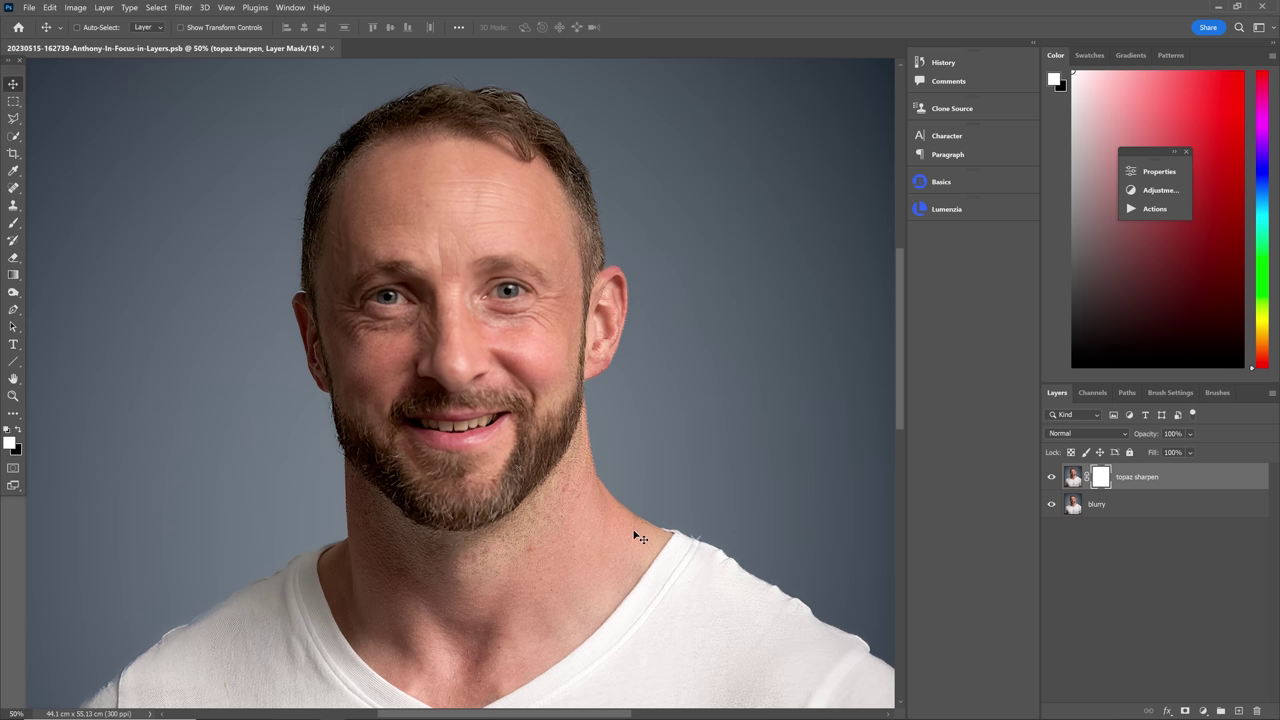
pyautogui.hotkey('ctrl', 'i')
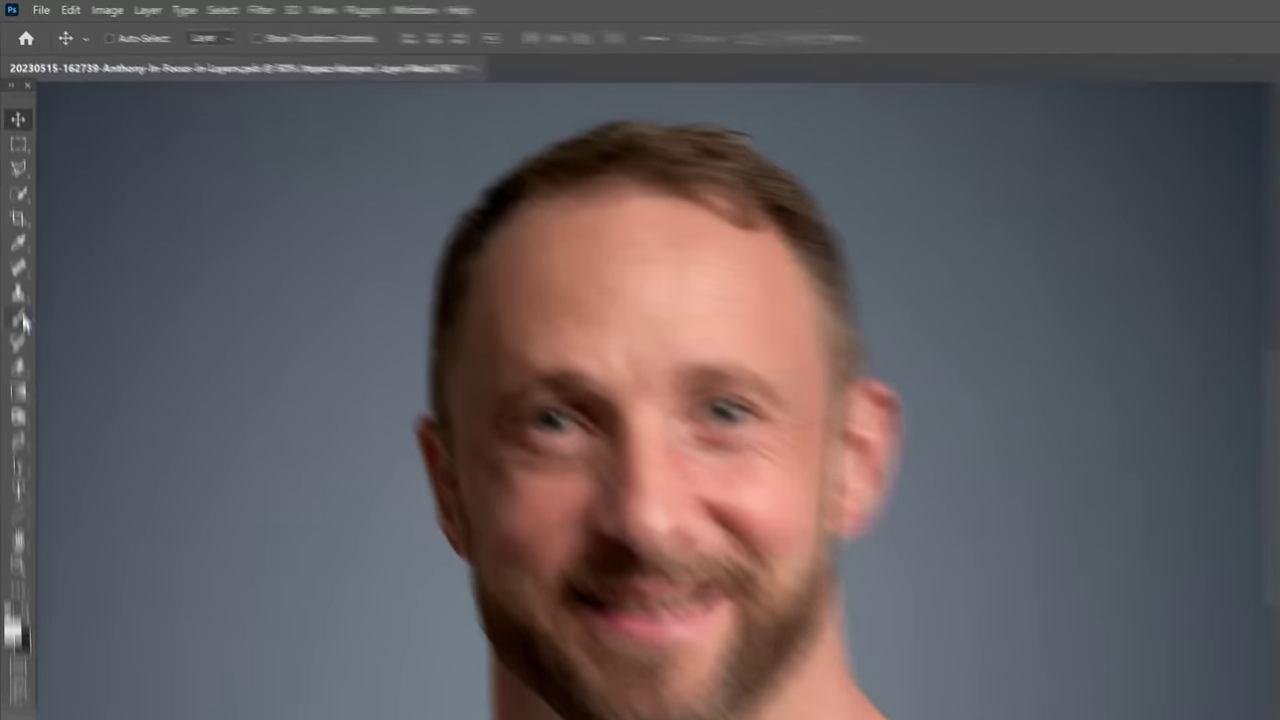
# Paint the topaz sharpen mask over the face with a soft white brush at 50% opacity to bring in the sharpening.
pyautogui.press('b')
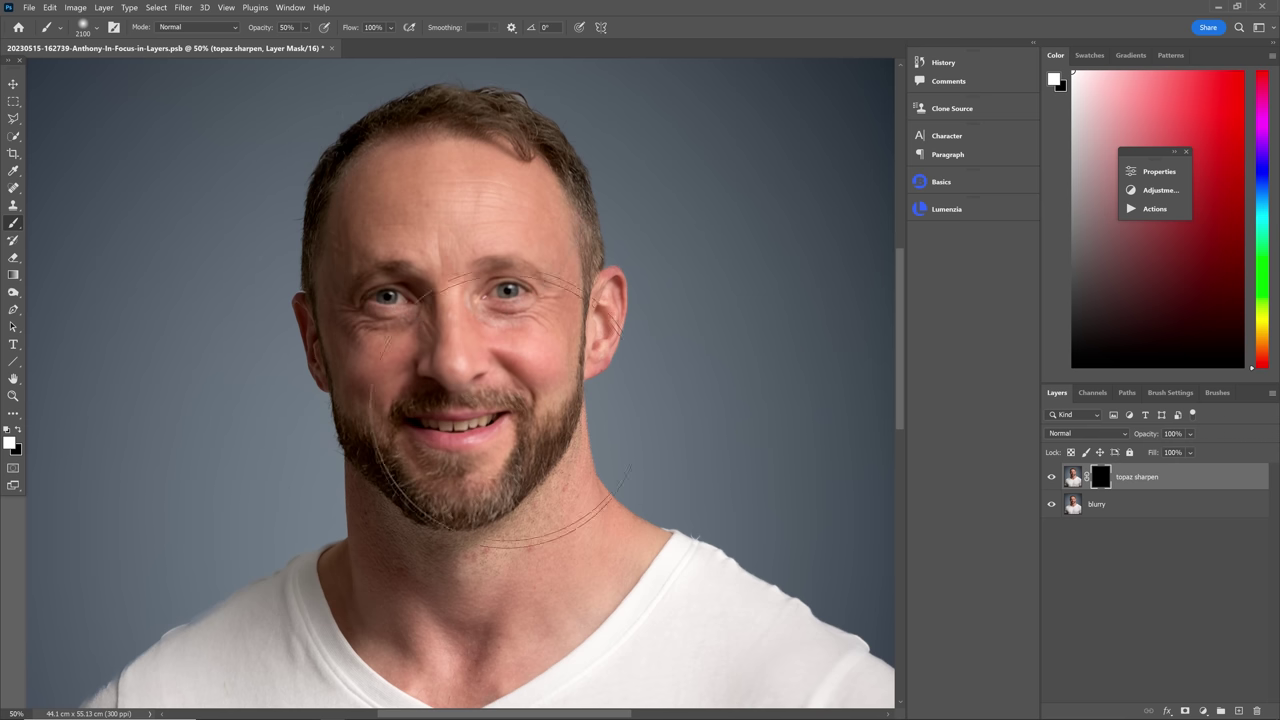
pyautogui.moveTo(478, 180); pyautogui.dragTo(490, 172)
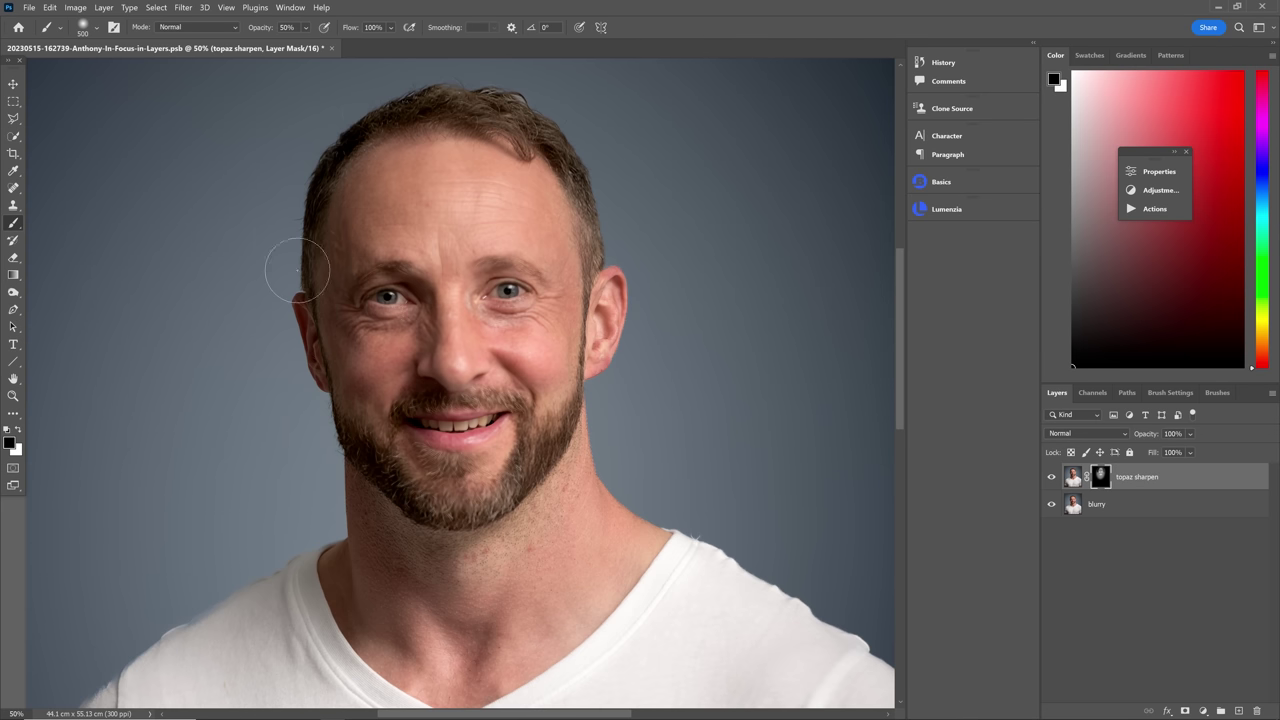
pyautogui.press(']')
pyautogui.press(']')
# Compare the face at 100% with the topaz sharpen layer hidden and shown.
pyautogui.hotkey('ctrl', ',')
pyautogui.moveTo(459, 236); pyautogui.dragTo(538, 330)
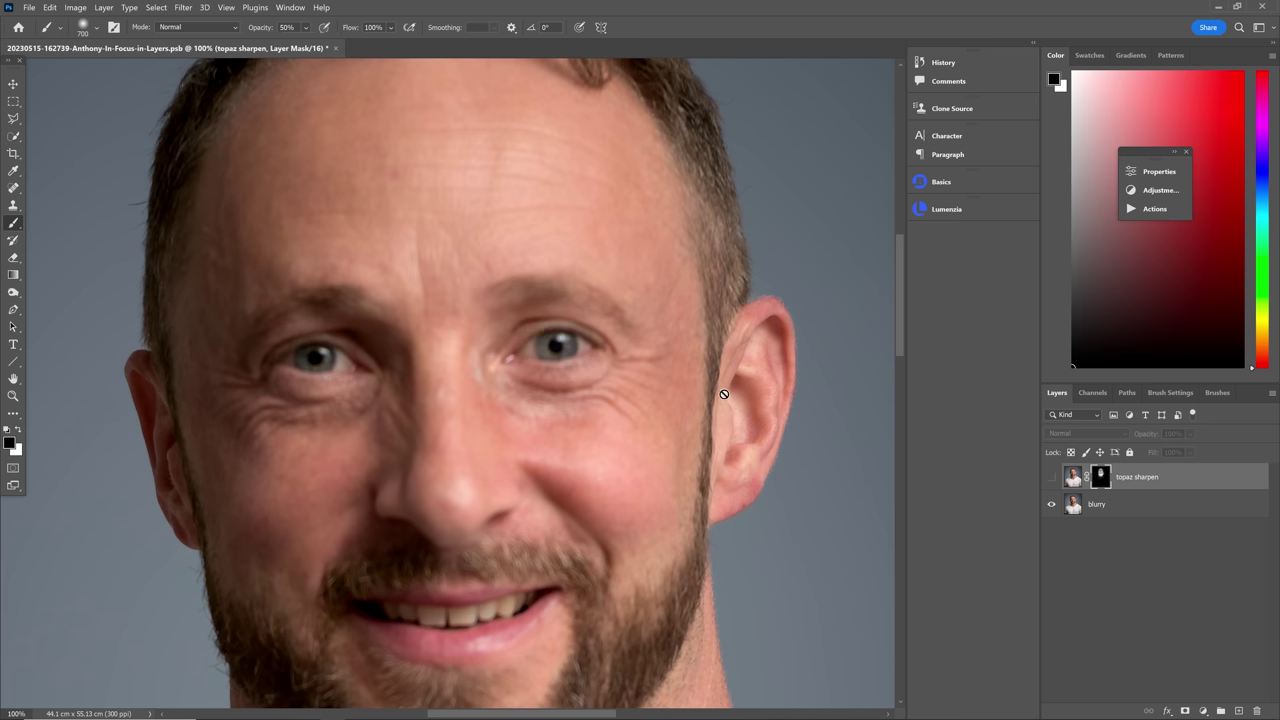
pyautogui.click(1051, 480)
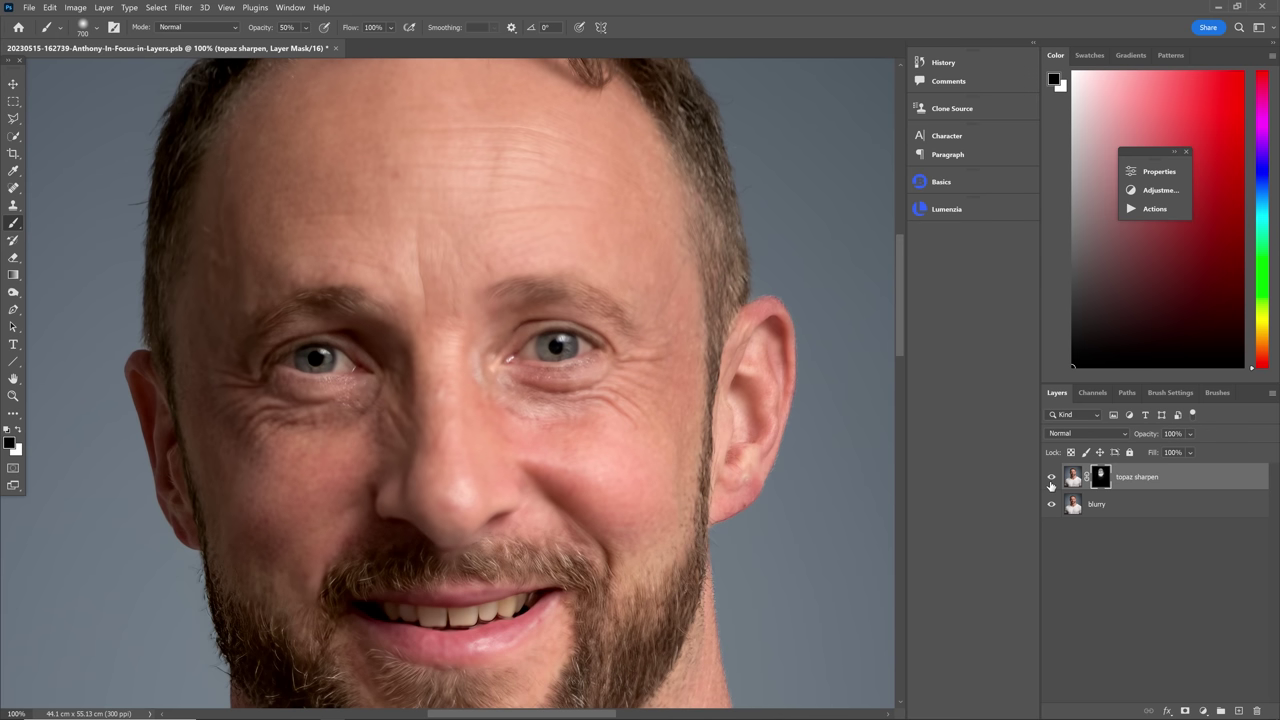
pyautogui.click(1051, 480)
pyautogui.click(1051, 480)
pyautogui.click(1051, 480)
pyautogui.click(1051, 480)
pyautogui.click(1051, 480)
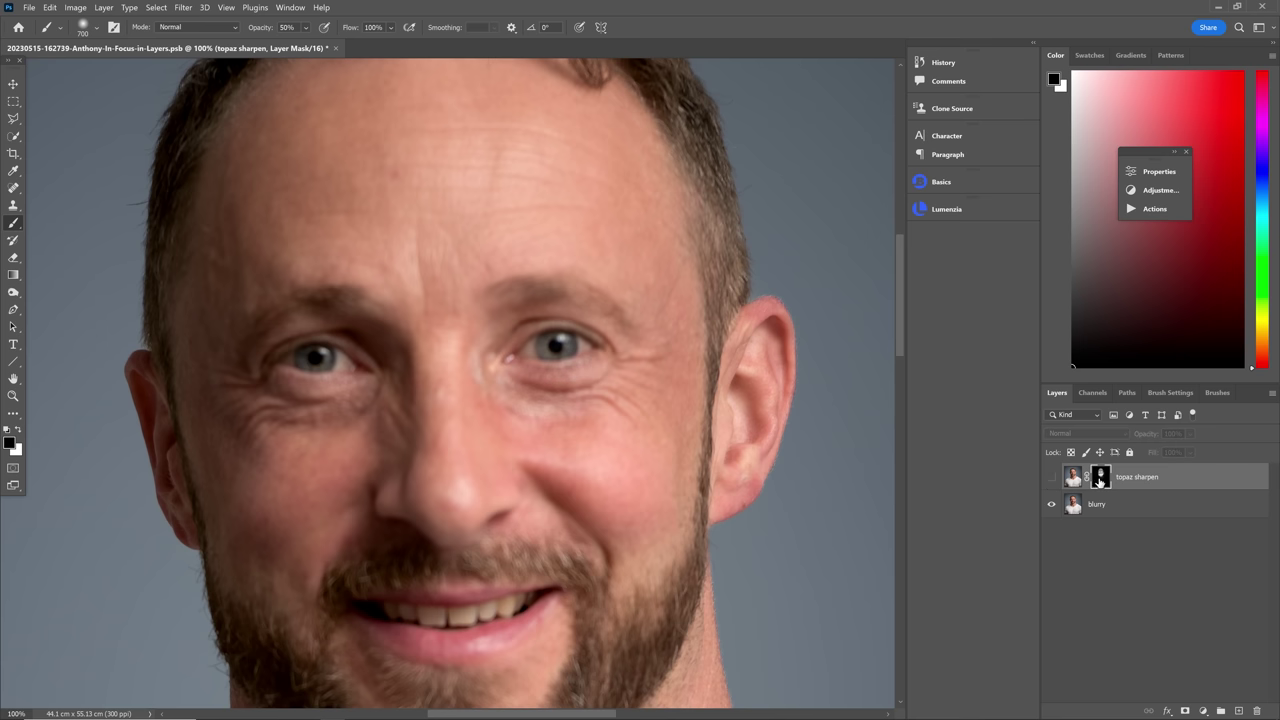
# Display the topaz sharpen layer mask on its own to examine the painted areas.
pyautogui.keyDown('alt'); pyautogui.click(1099, 485); pyautogui.keyUp('alt')
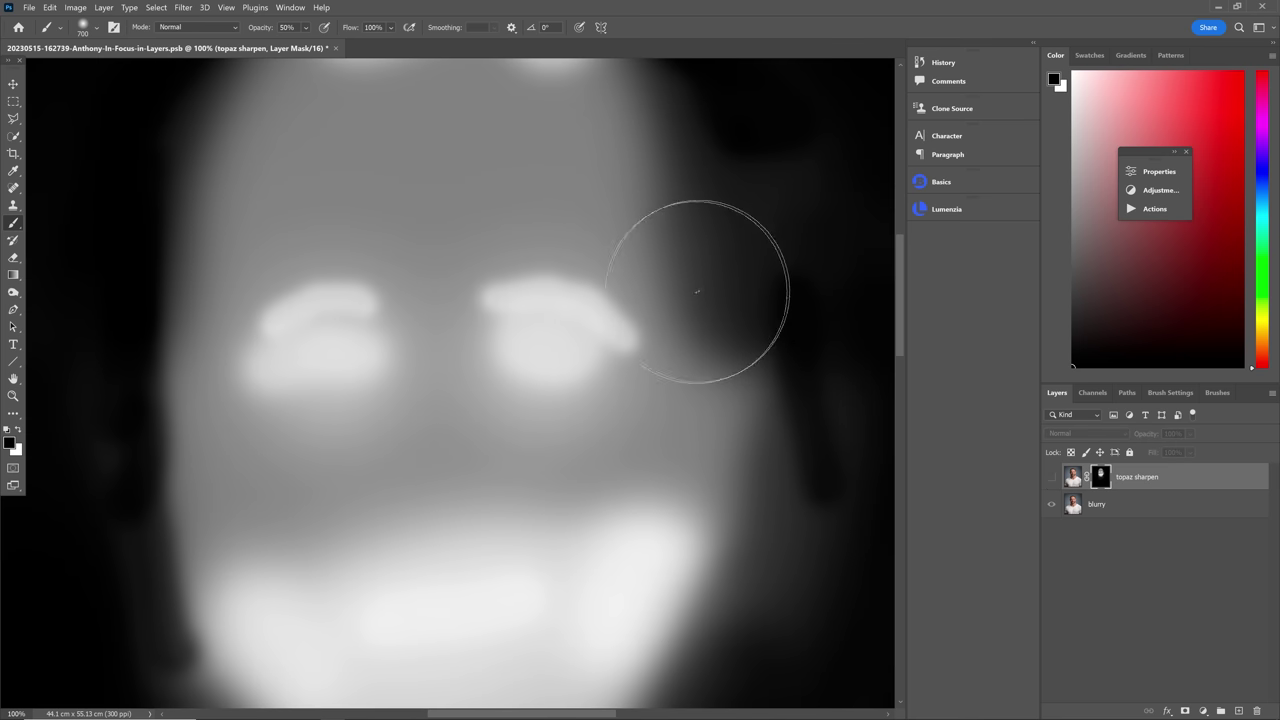
pyautogui.keyDown('alt'); pyautogui.click(686, 300); pyautogui.keyUp('alt')
pyautogui.keyDown('alt'); pyautogui.click(686, 296); pyautogui.keyUp('alt')
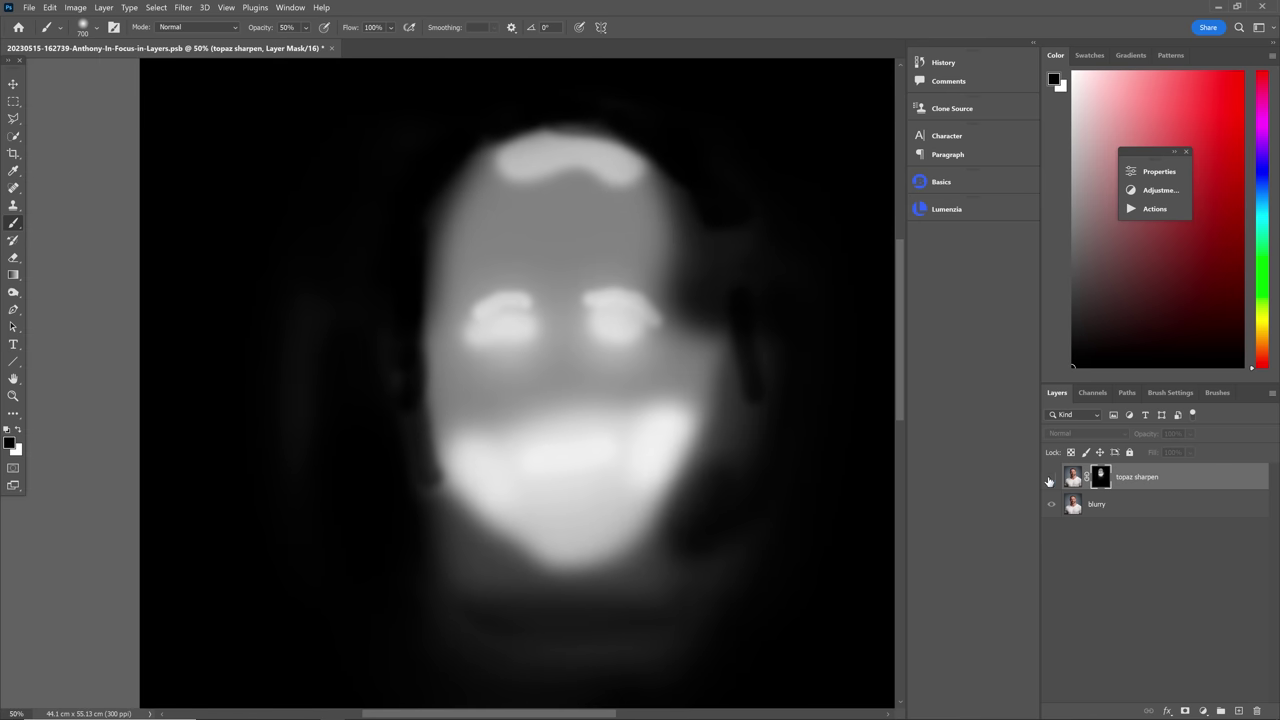
pyautogui.click(1050, 482)
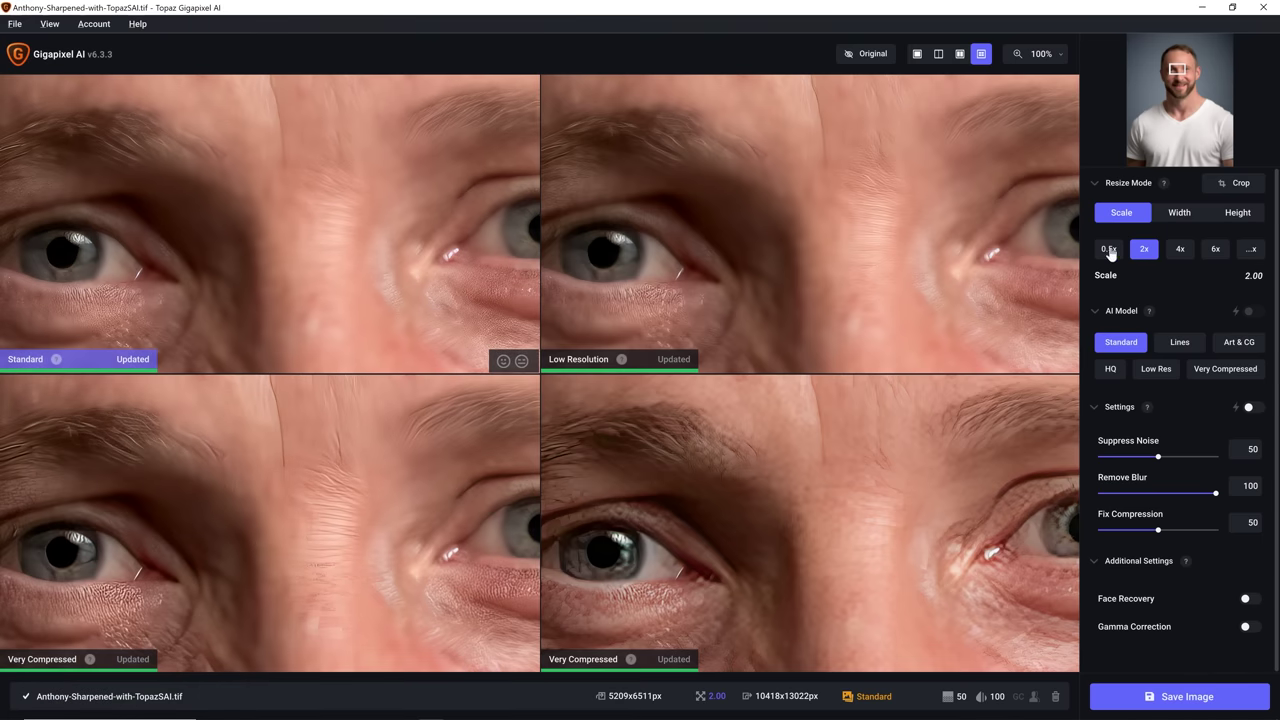
# Switch to Topaz Gigapixel AI, try the 0.5x, 2x and 4x scales on the sharpened portrait, and choose a custom scale of 4.00.
pyautogui.click(1110, 251)
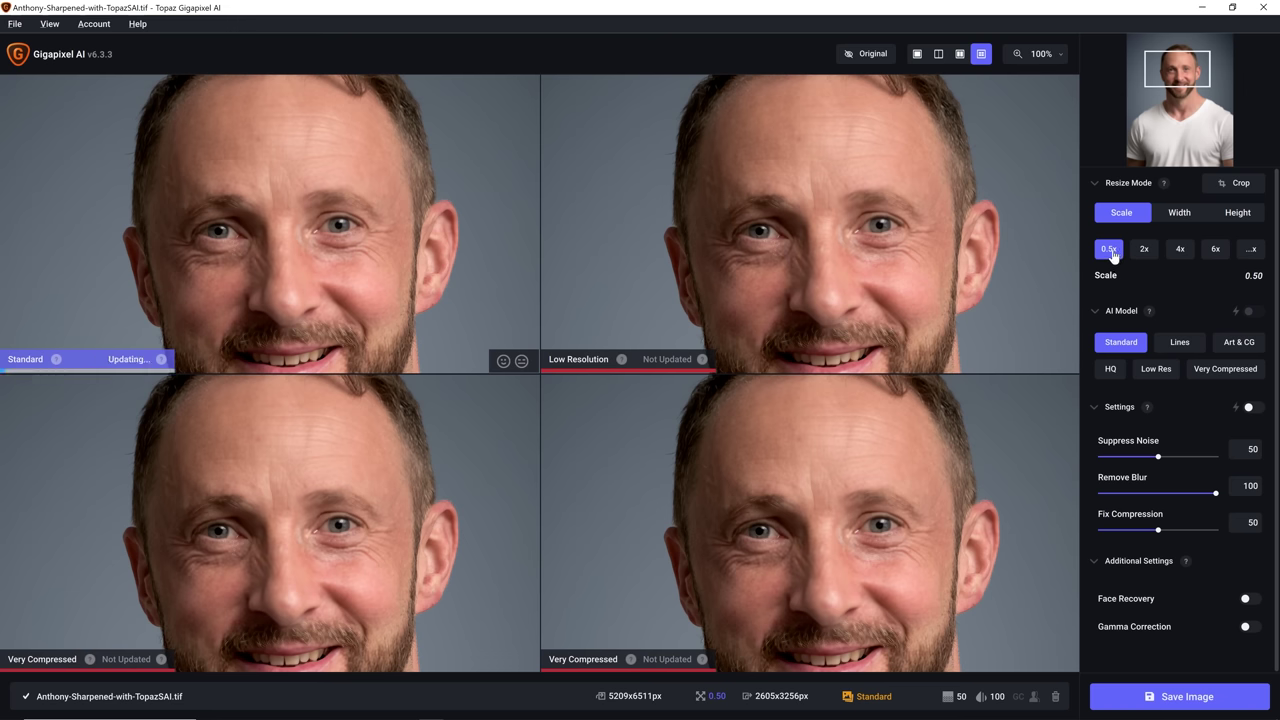
pyautogui.click(1145, 252)
pyautogui.click(1182, 252)
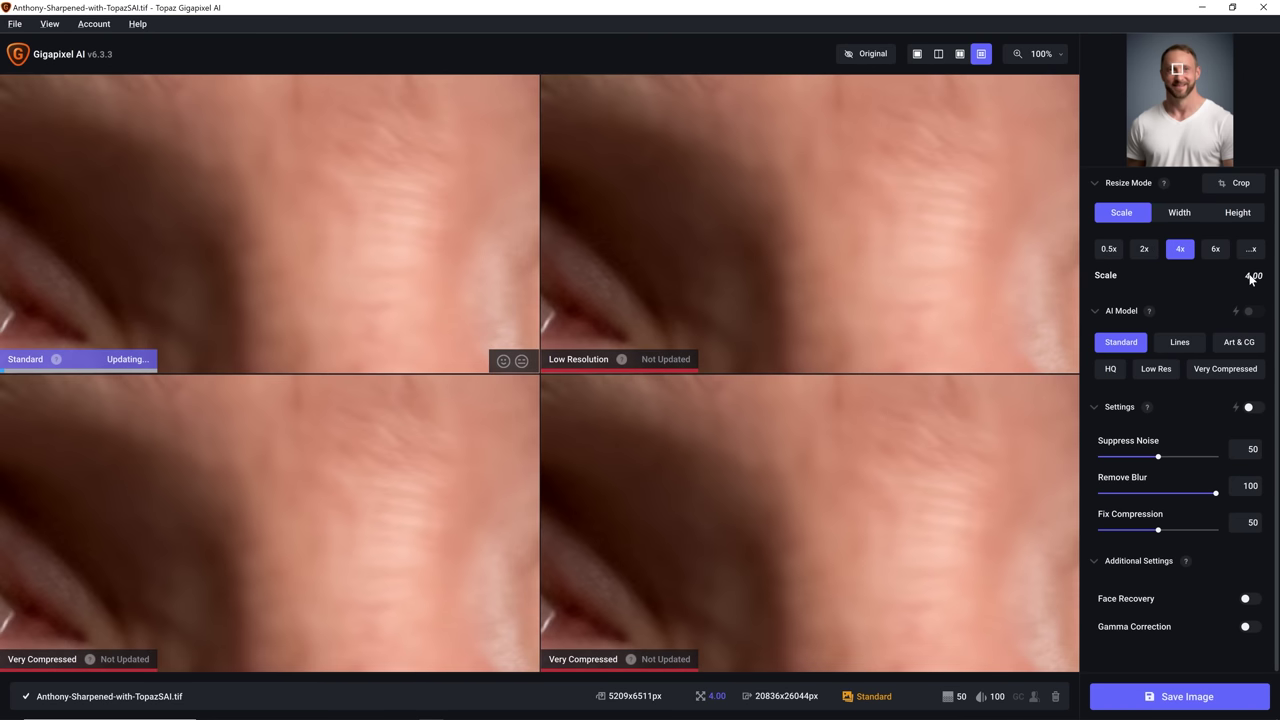
pyautogui.click(1250, 251)
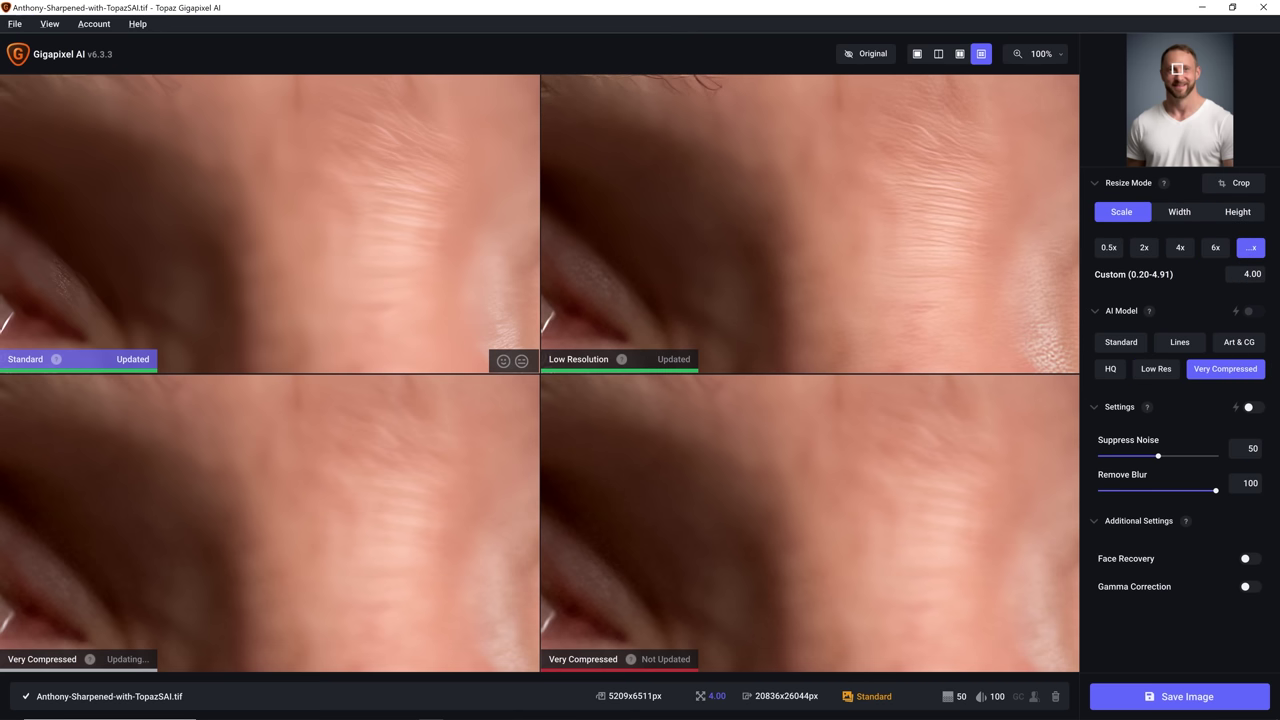
# Set the custom upscale factor to 1.00 and select the last of the four previews, a Very Compressed result.
pyautogui.click(1234, 272)
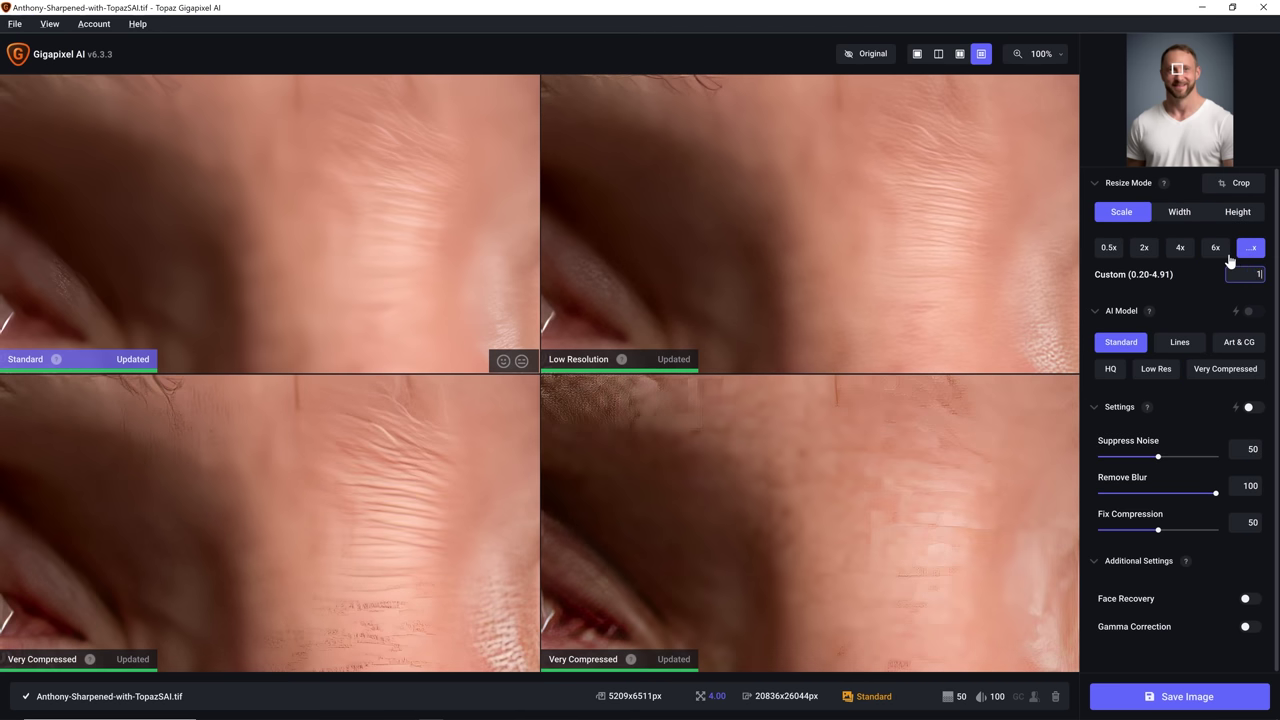
pyautogui.press('Return')
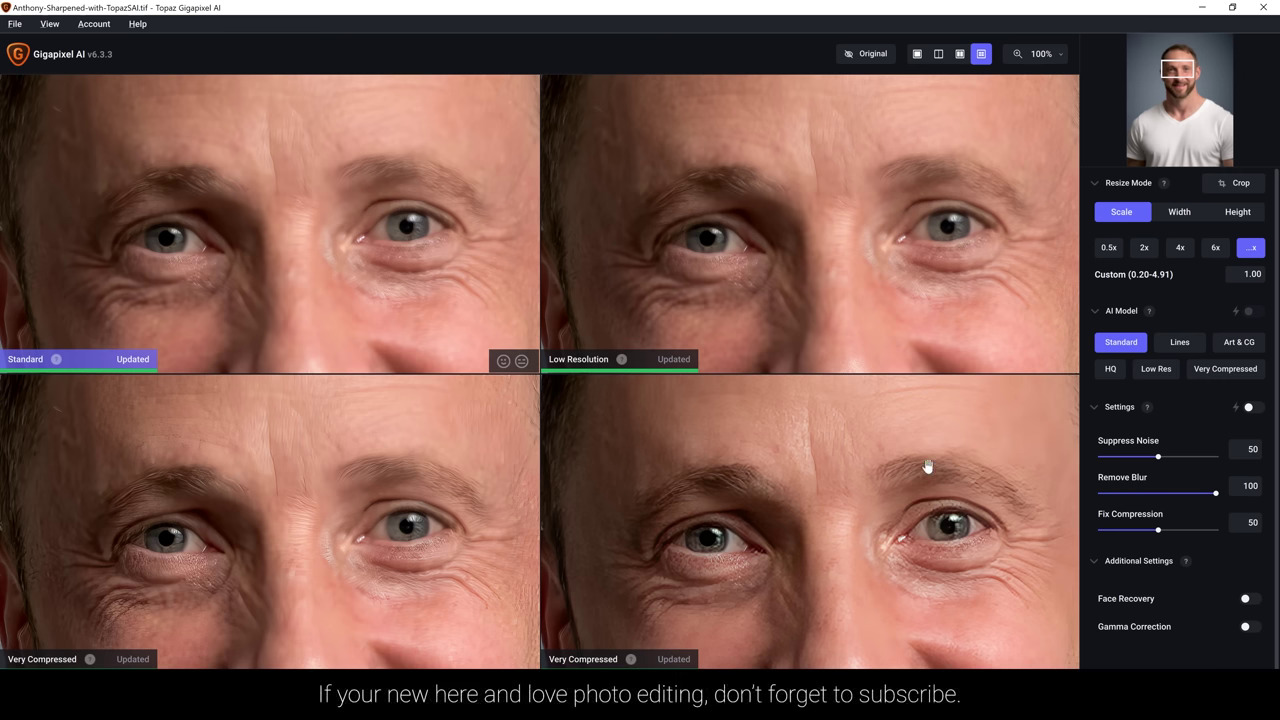
pyautogui.click(885, 504)
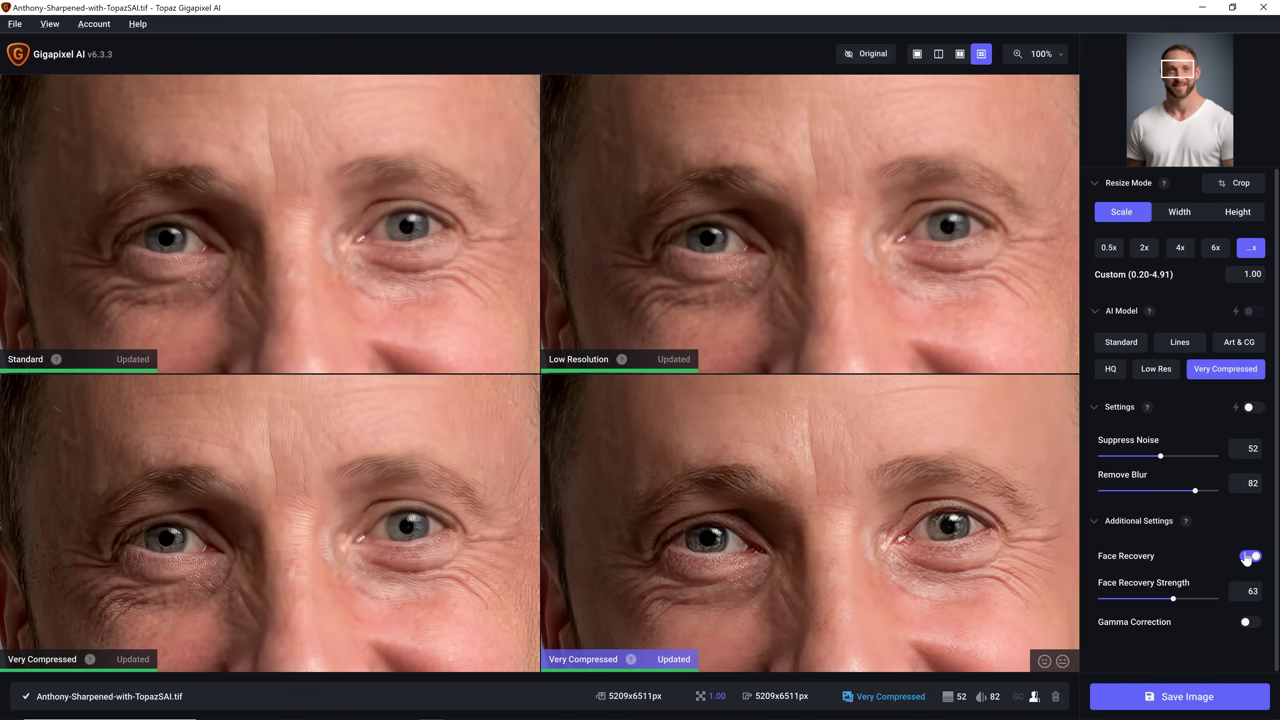
# Compare the Very Compressed result with the original side by side and open the save options for the image.
pyautogui.click(958, 56)
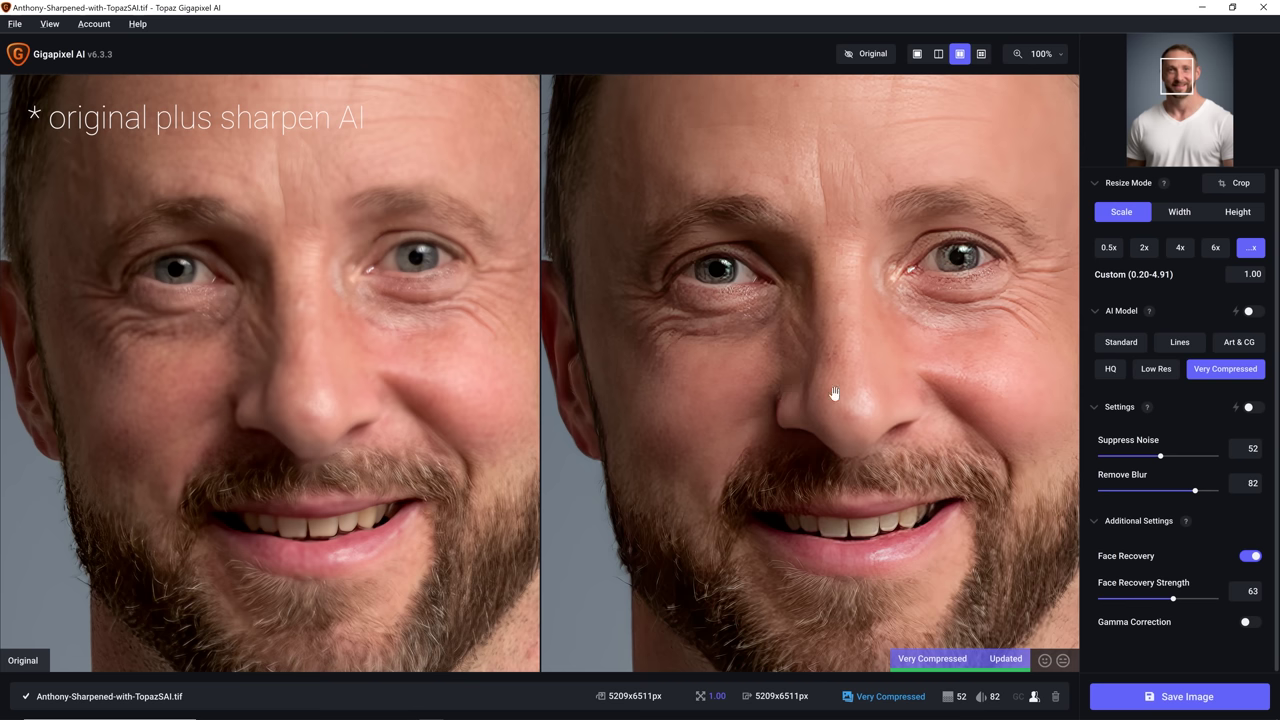
pyautogui.click(1175, 702)
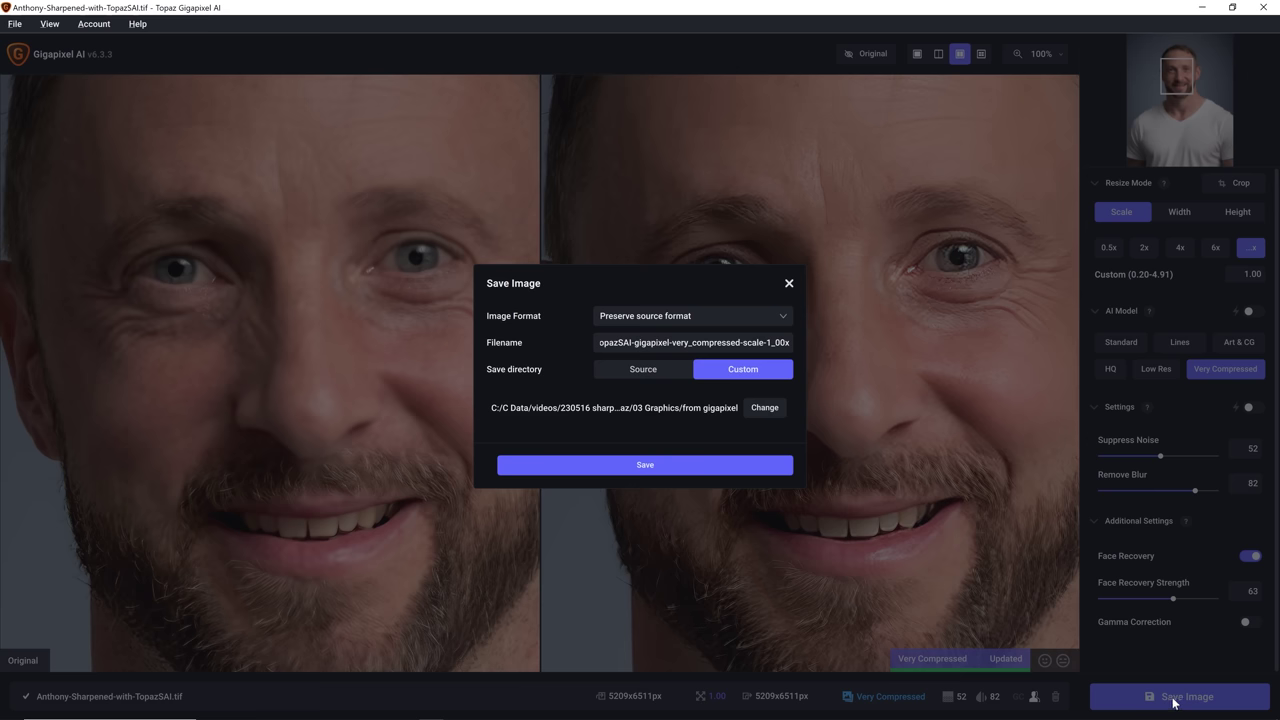
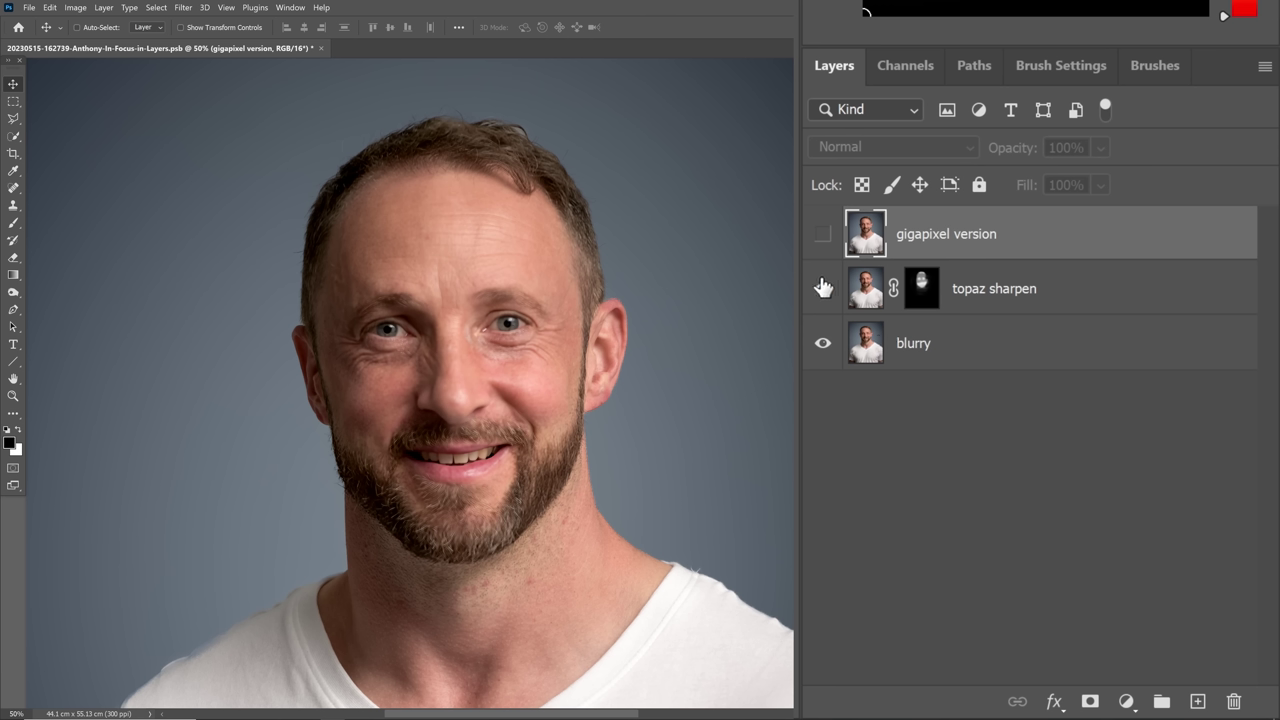
# Switch to Photoshop, show the topaz sharpen and gigapixel version layers, and compare the portrait at 50% with the gigapixel version hidden and shown.
pyautogui.click(822, 288)
pyautogui.click(820, 235)
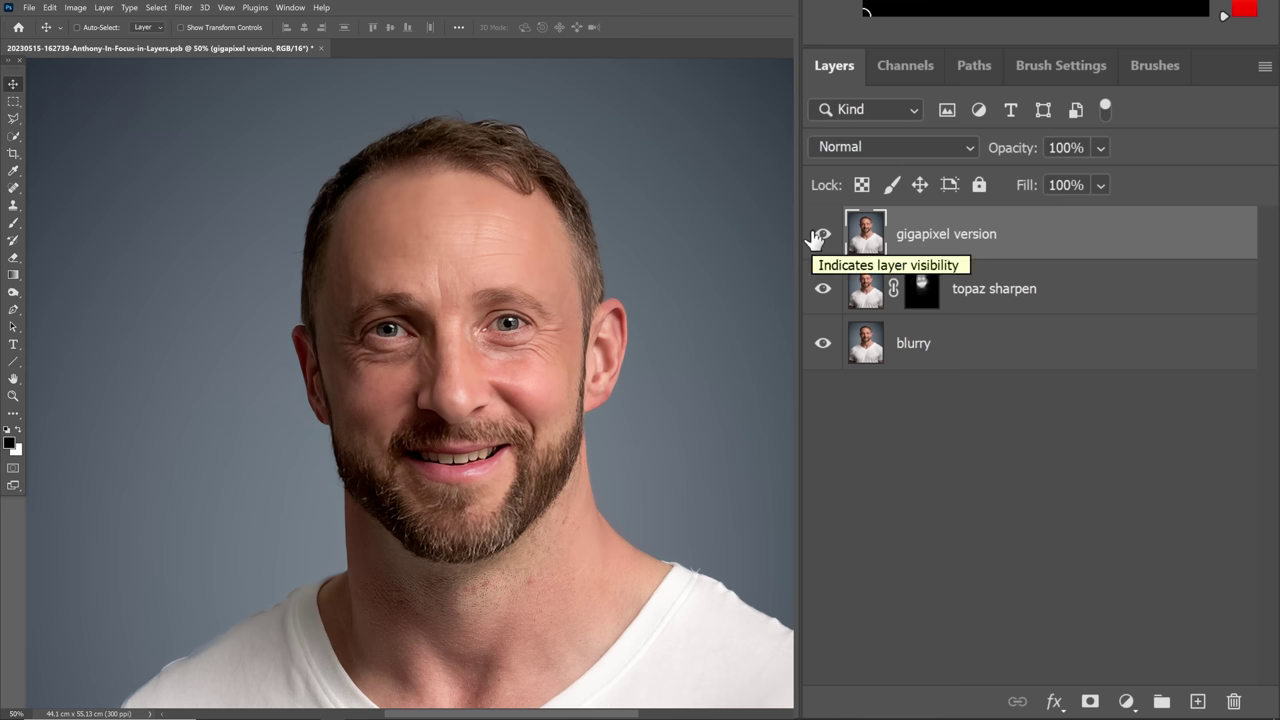
pyautogui.click(818, 236)
pyautogui.click(818, 236)
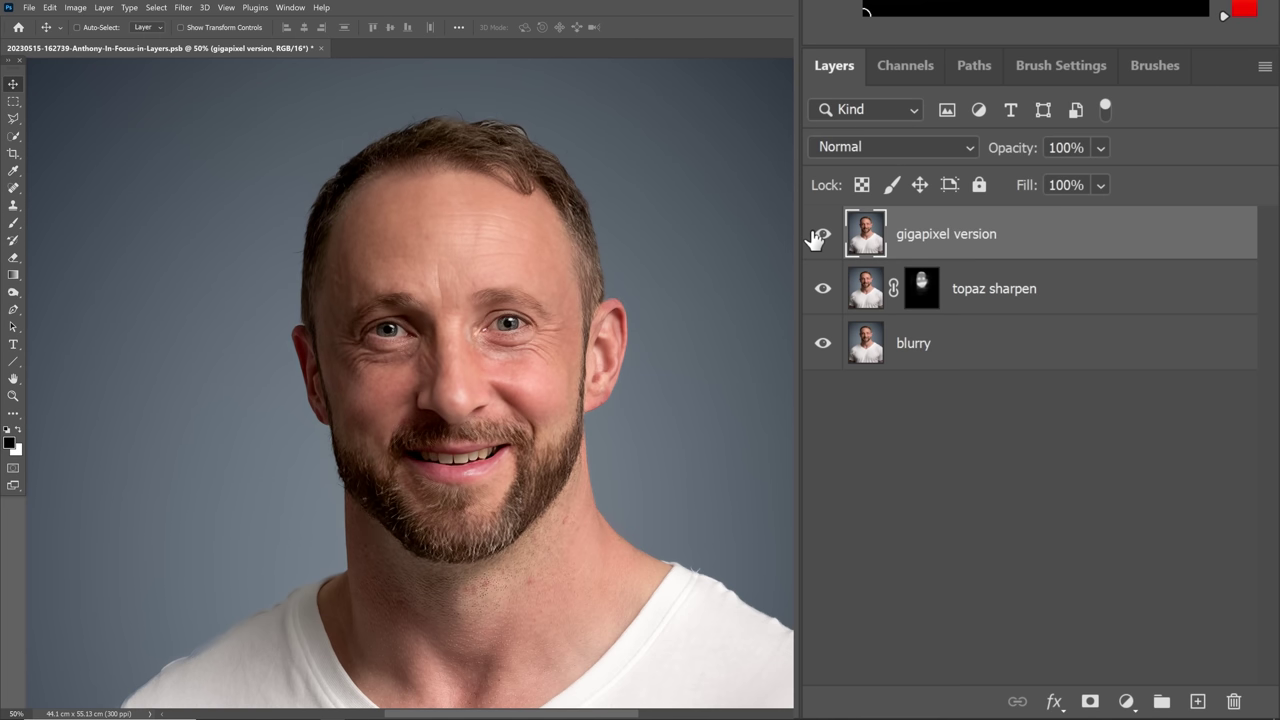
pyautogui.click(818, 236)
# Compare the face at 100% with the gigapixel version layer hidden and shown.
pyautogui.scroll(3, 514, 349)
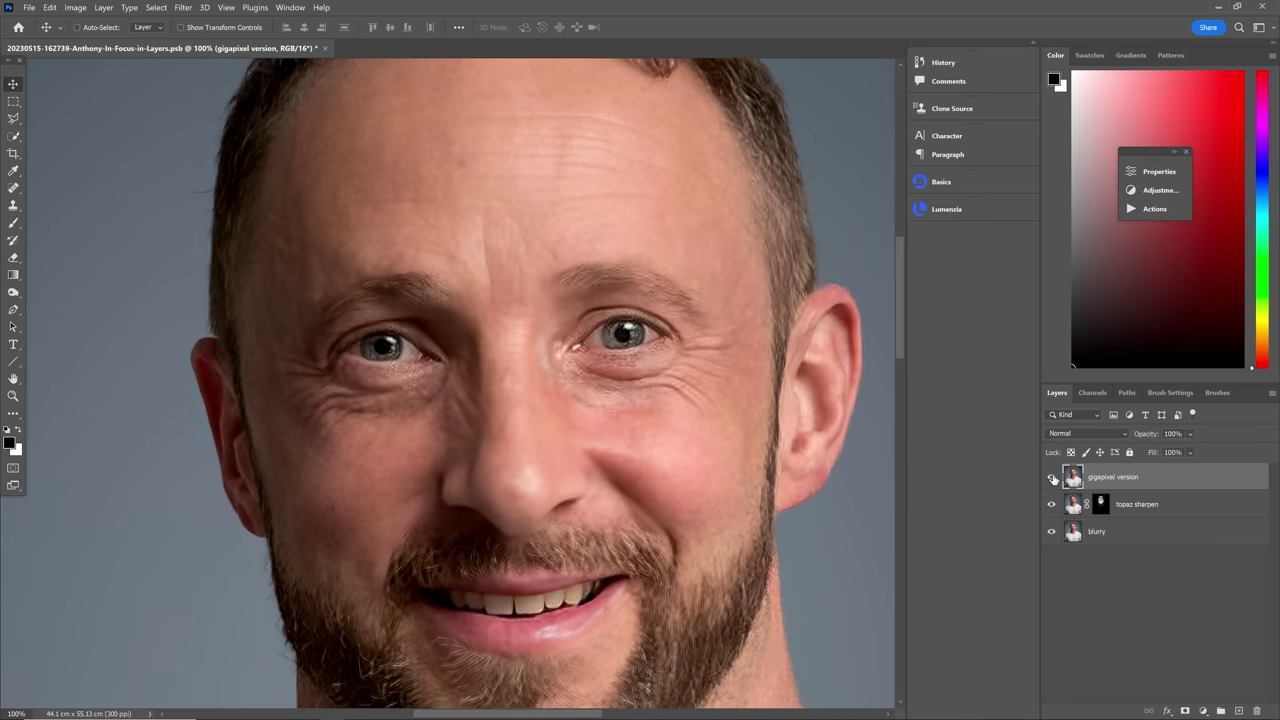
pyautogui.click(1052, 478)
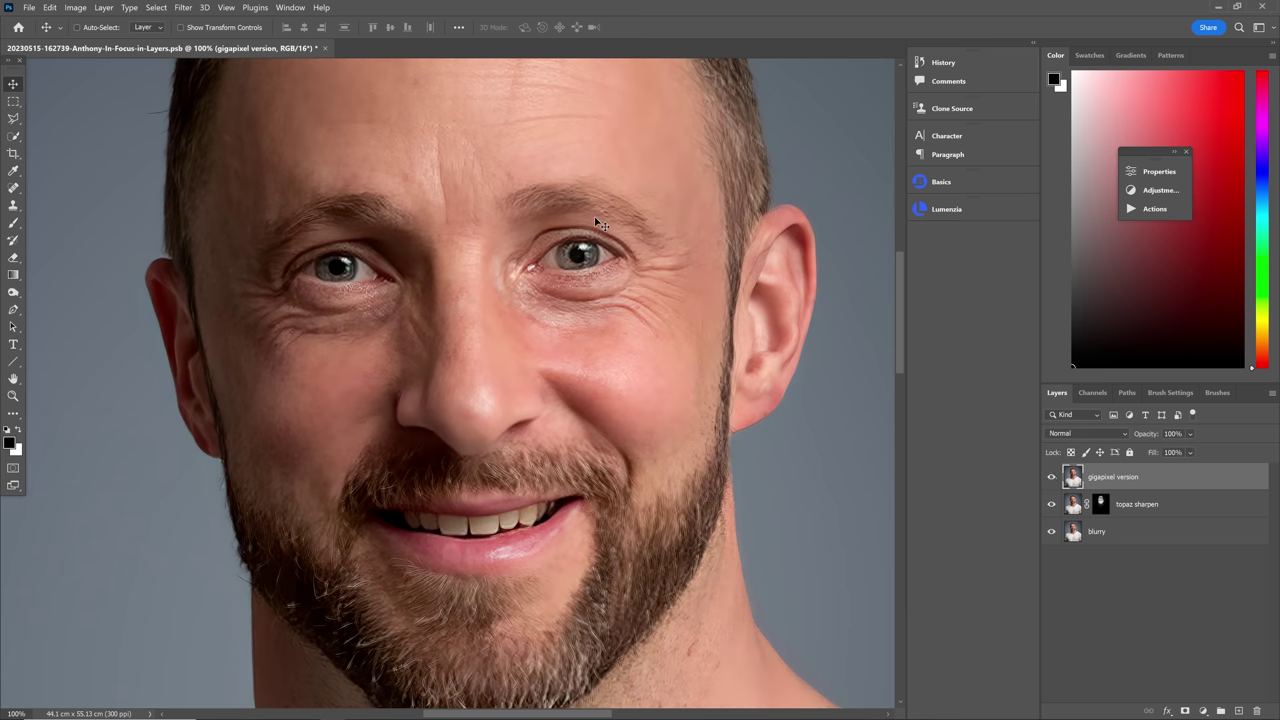
pyautogui.click(1052, 478)
pyautogui.click(1052, 478)
pyautogui.click(1052, 478)
# Compare the eye detail at 400% by toggling the visibility of the gigapixel version layer.
pyautogui.scroll(3, 565, 225)
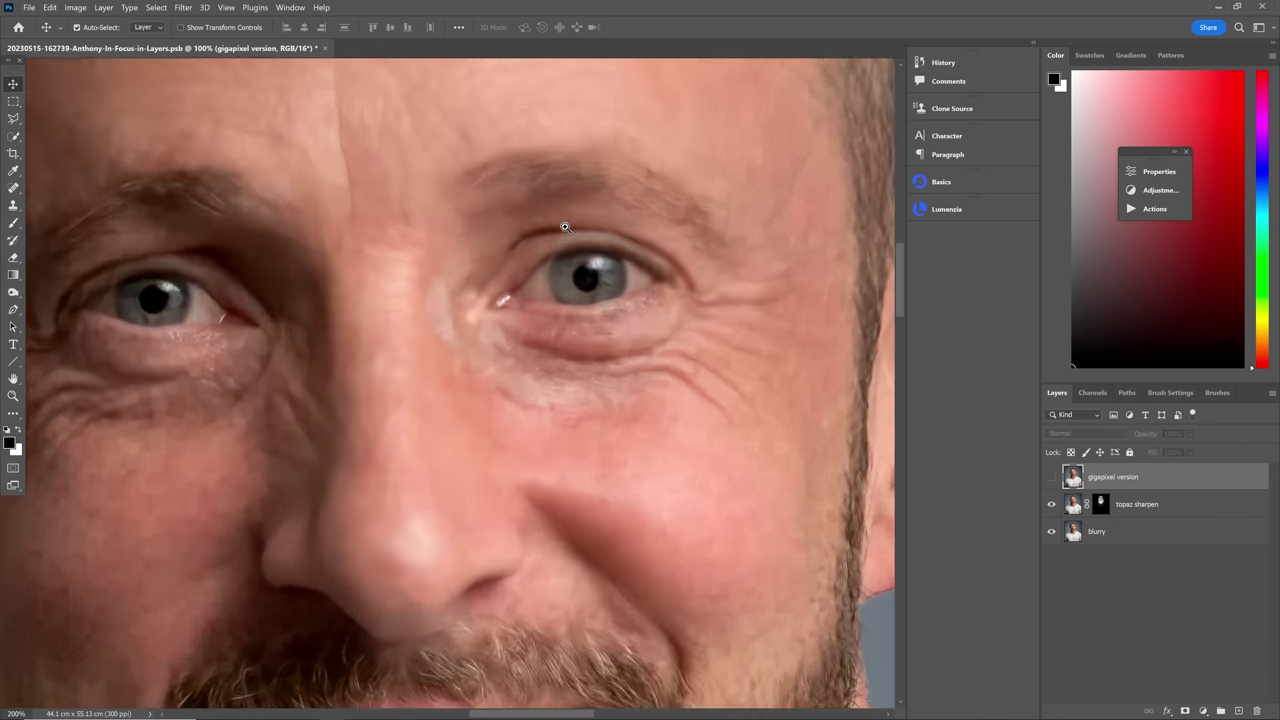
pyautogui.click(1049, 486)
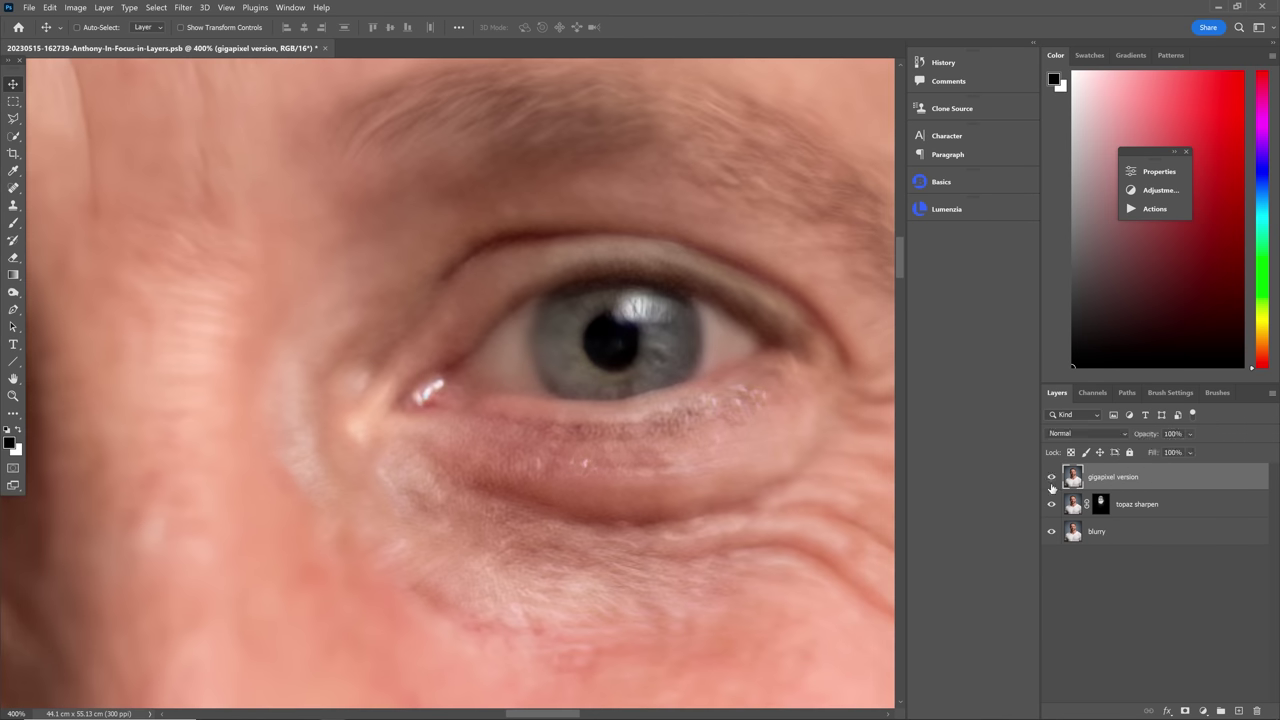
pyautogui.click(1049, 486)
pyautogui.click(1048, 485)
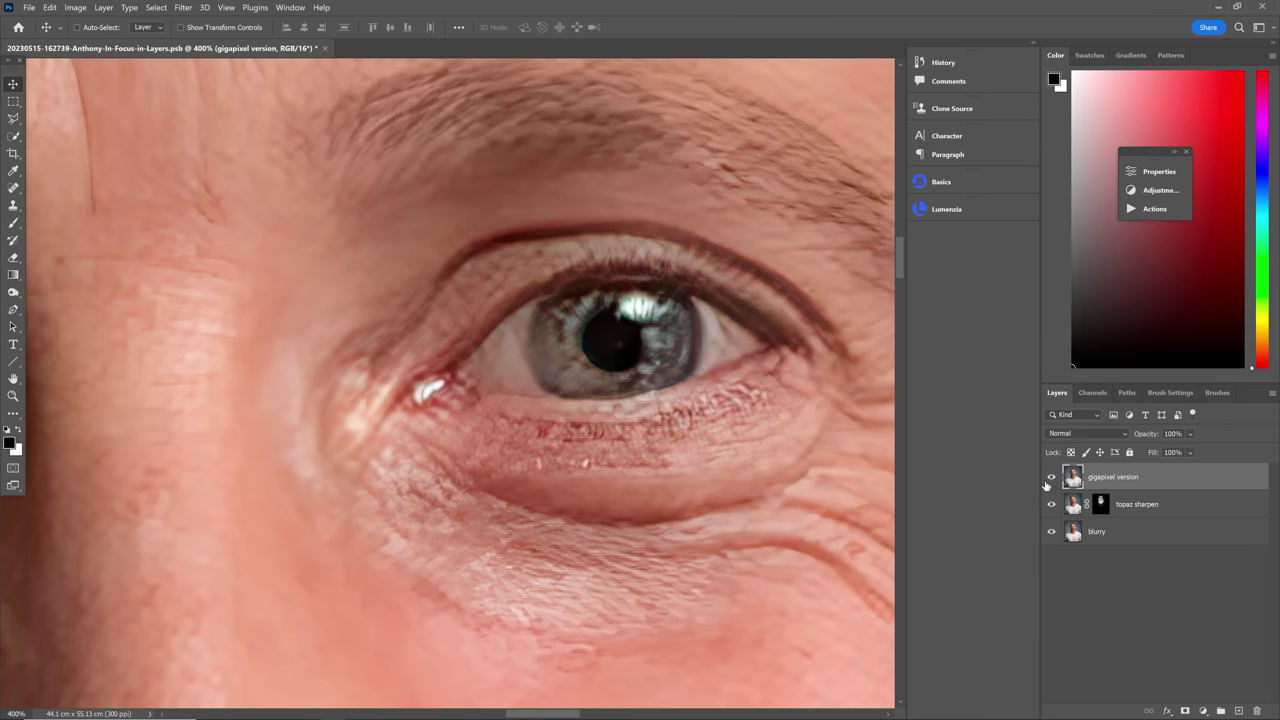
# Compare the eyes at 200% and the head at 66.7% with the gigapixel version layer off and on.
pyautogui.keyDown('alt'); pyautogui.click(744, 346); pyautogui.keyUp('alt')
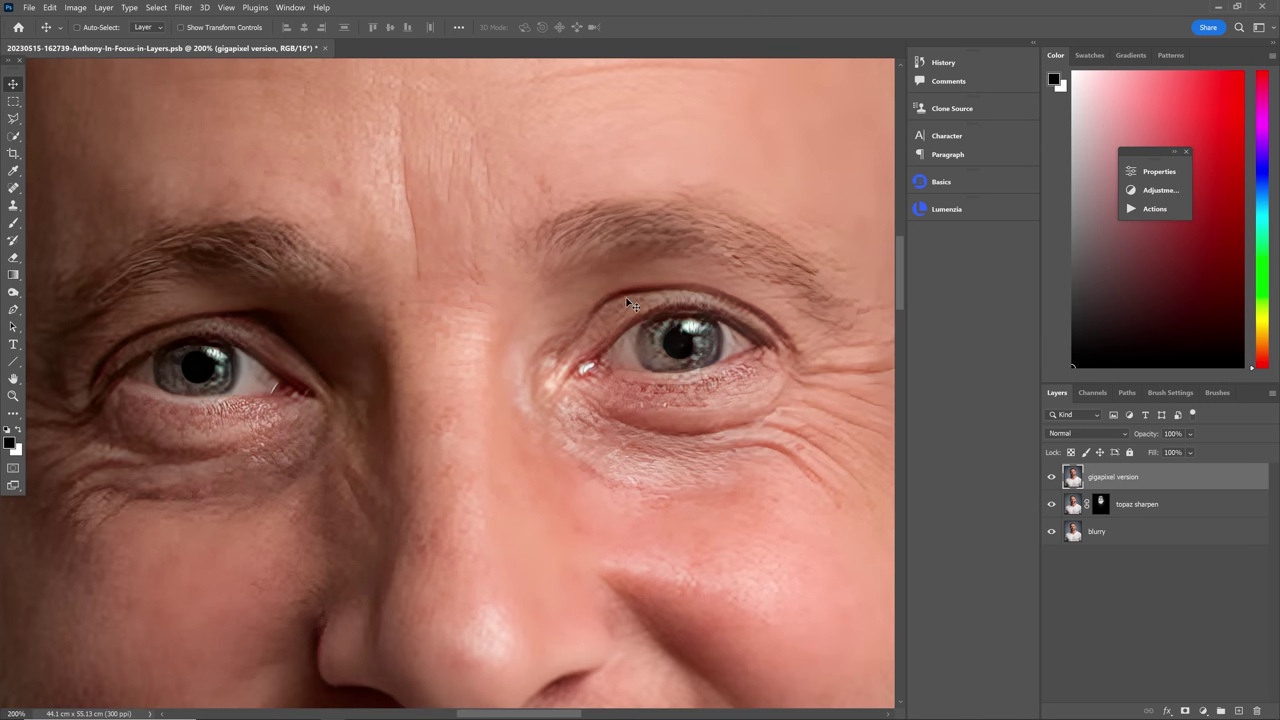
pyautogui.click(1051, 478)
pyautogui.click(1051, 478)
pyautogui.keyDown('alt'); pyautogui.click(741, 338); pyautogui.keyUp('alt')
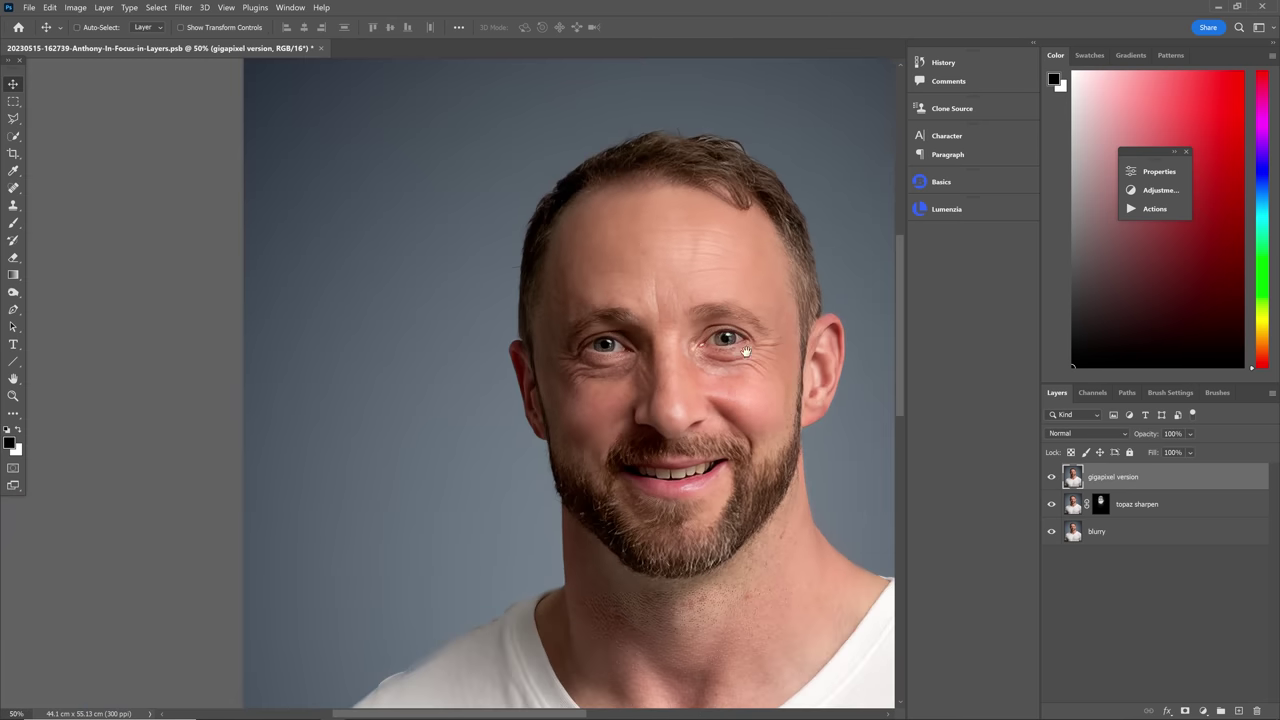
pyautogui.keyDown('alt'); pyautogui.click(745, 352); pyautogui.keyUp('alt')
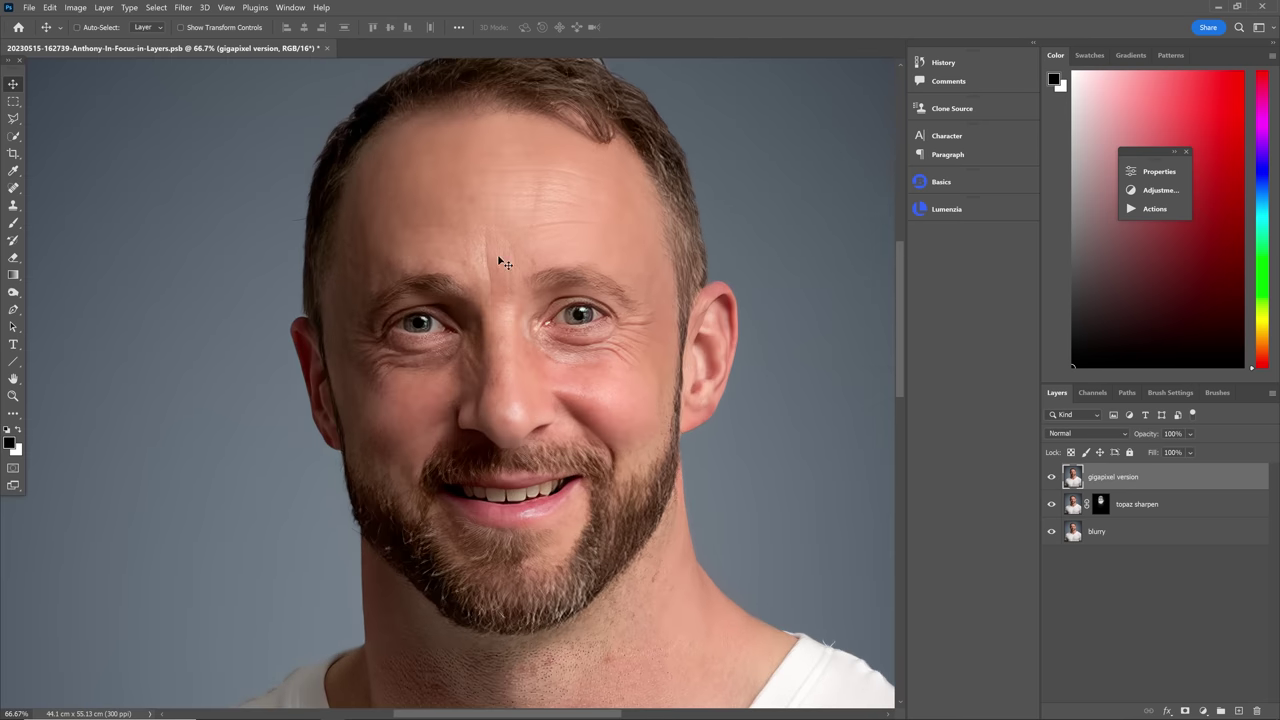
pyautogui.click(1052, 480)
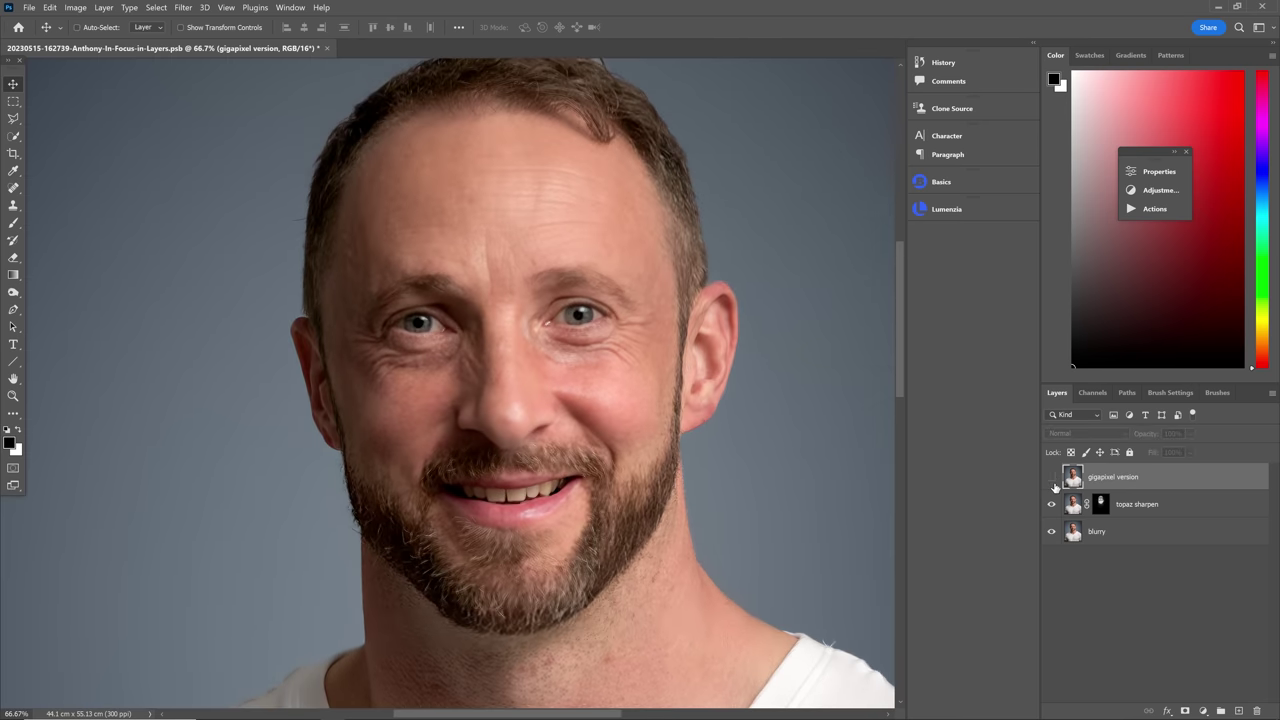
pyautogui.click(1052, 480)
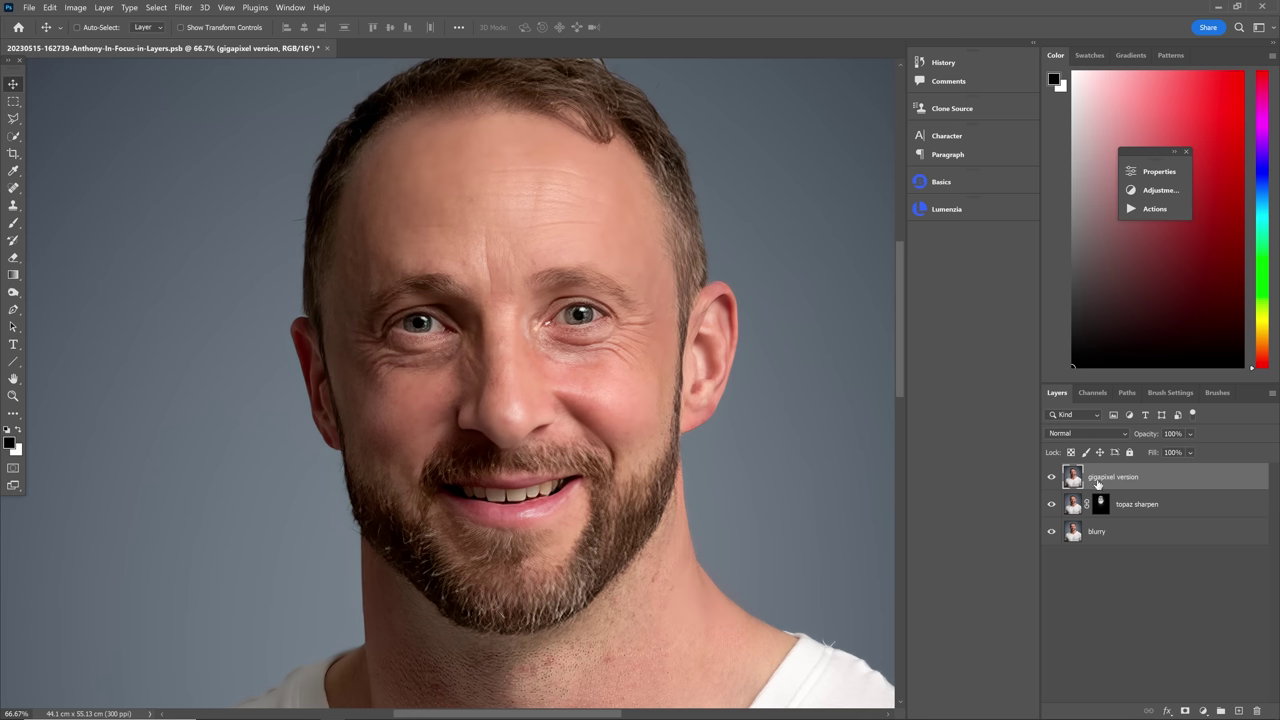
# Set the gigapixel version layer's blend mode to Luminosity and compare the face at 100% with the layer hidden and shown.
pyautogui.click(872, 147)
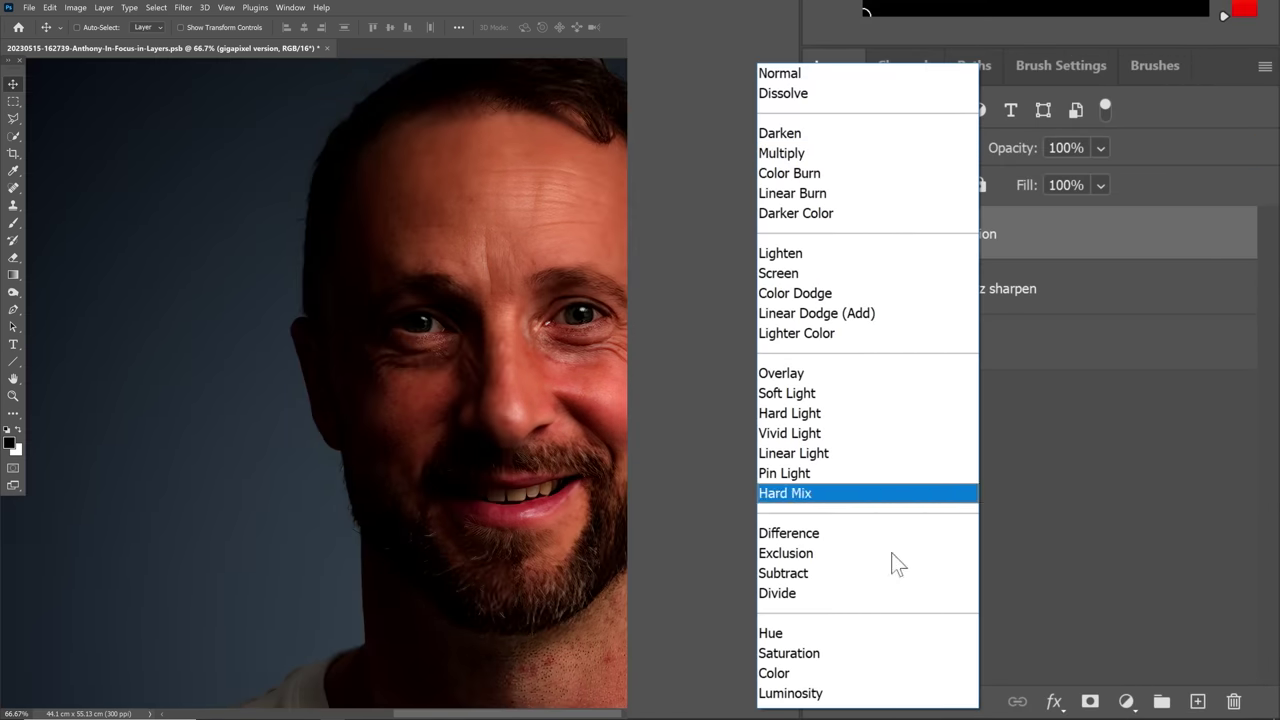
pyautogui.click(860, 694)
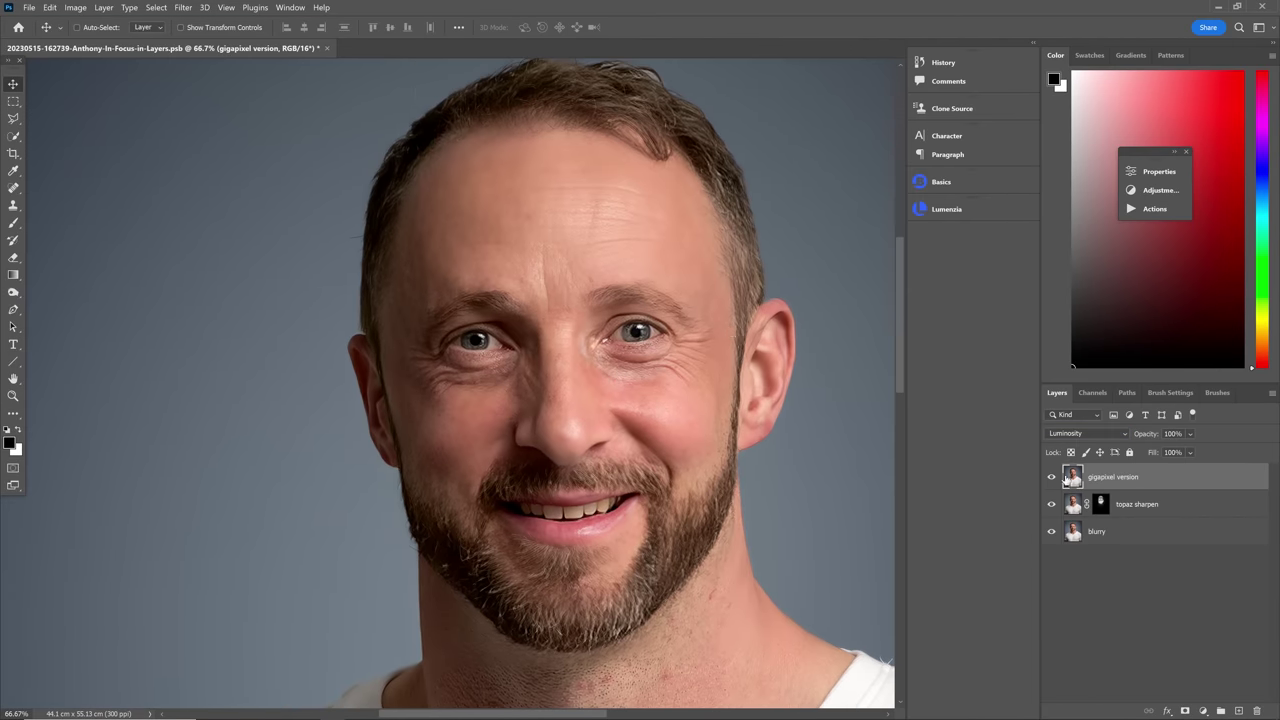
pyautogui.scroll(6, 656, 341)
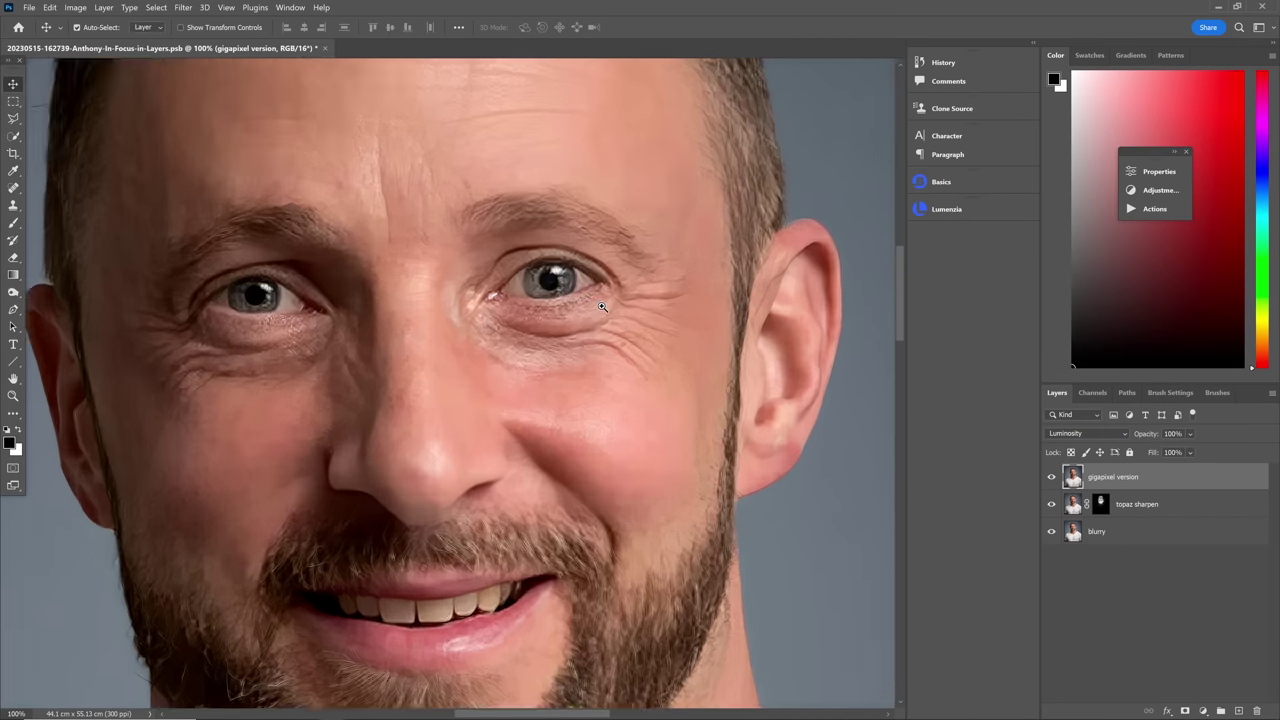
pyautogui.scroll(-4, 708, 274)
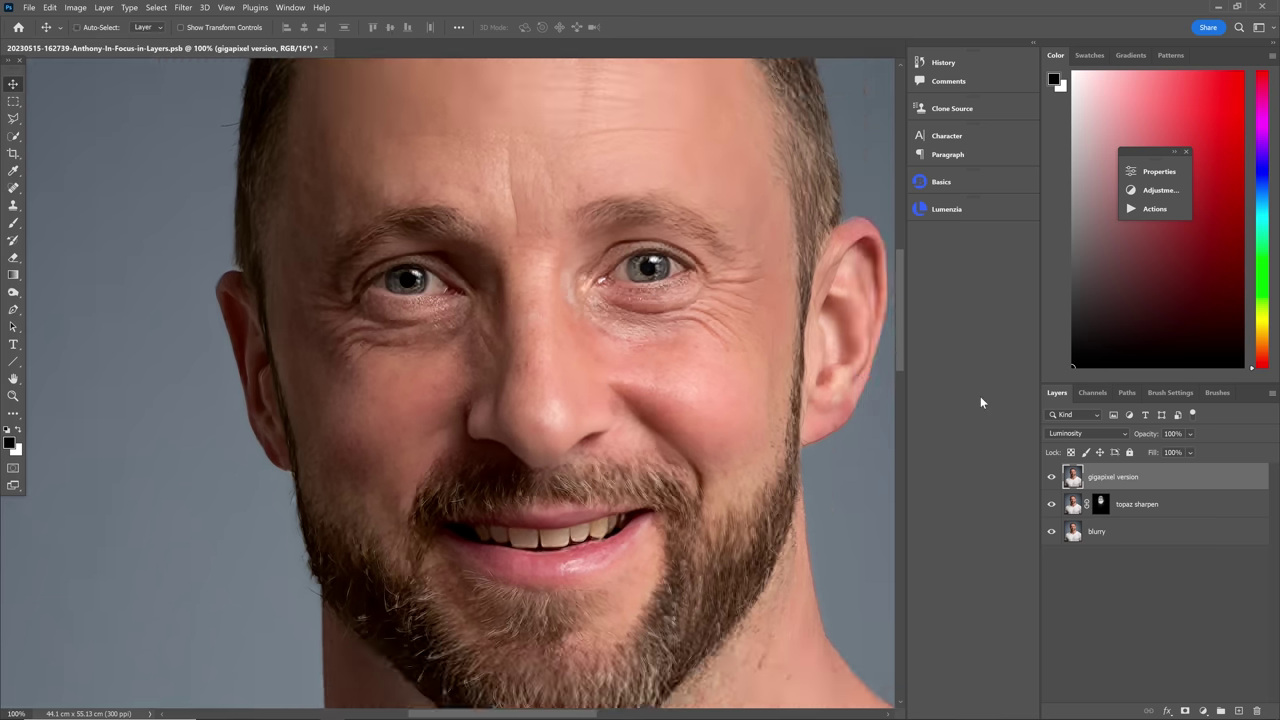
pyautogui.click(1050, 477)
pyautogui.click(1051, 477)
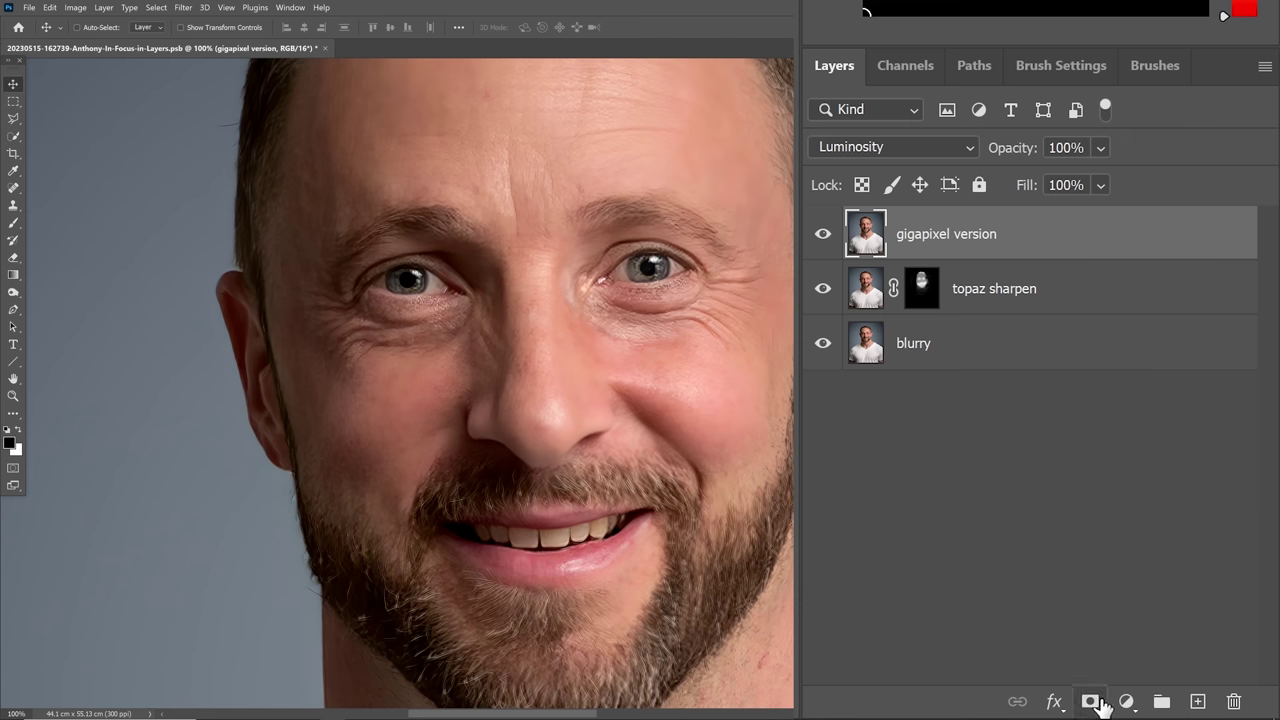
# Add a black mask to the gigapixel version layer and select the Brush tool with white as the foreground colour.
pyautogui.keyDown('alt'); pyautogui.click(1186, 711); pyautogui.keyUp('alt')
pyautogui.click(920, 245)
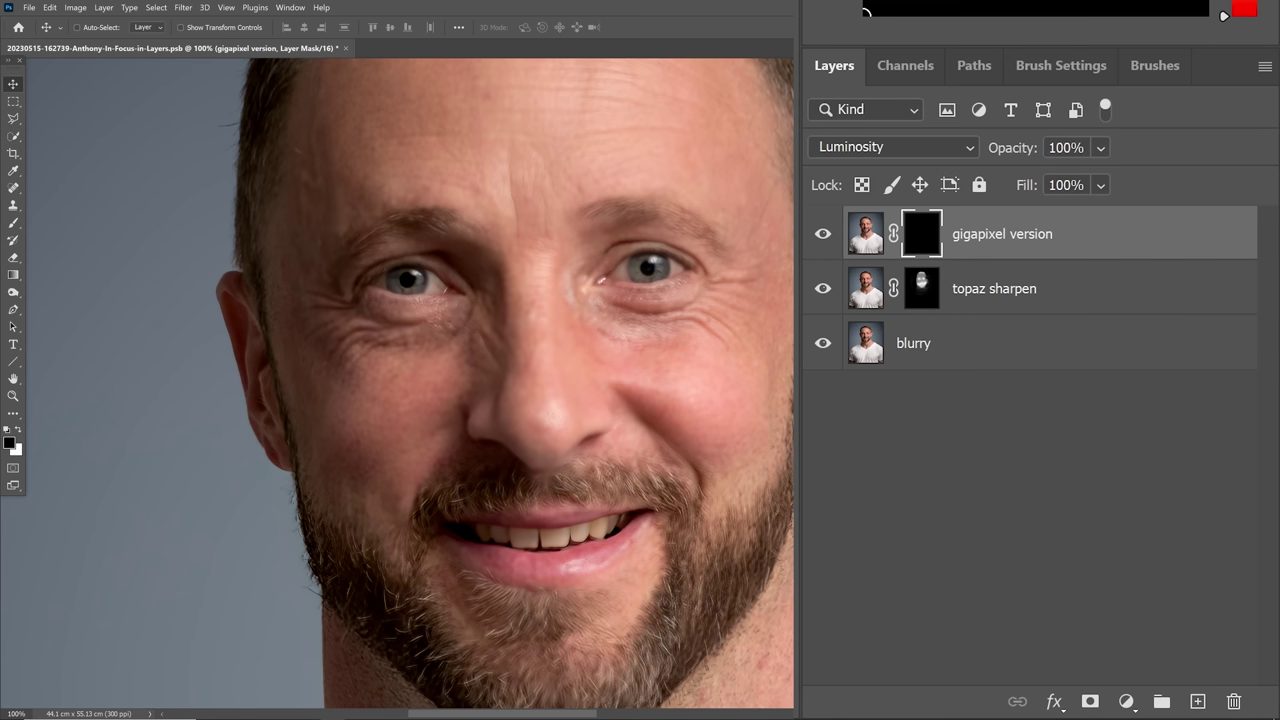
pyautogui.click(13, 224)
pyautogui.click(22, 432)
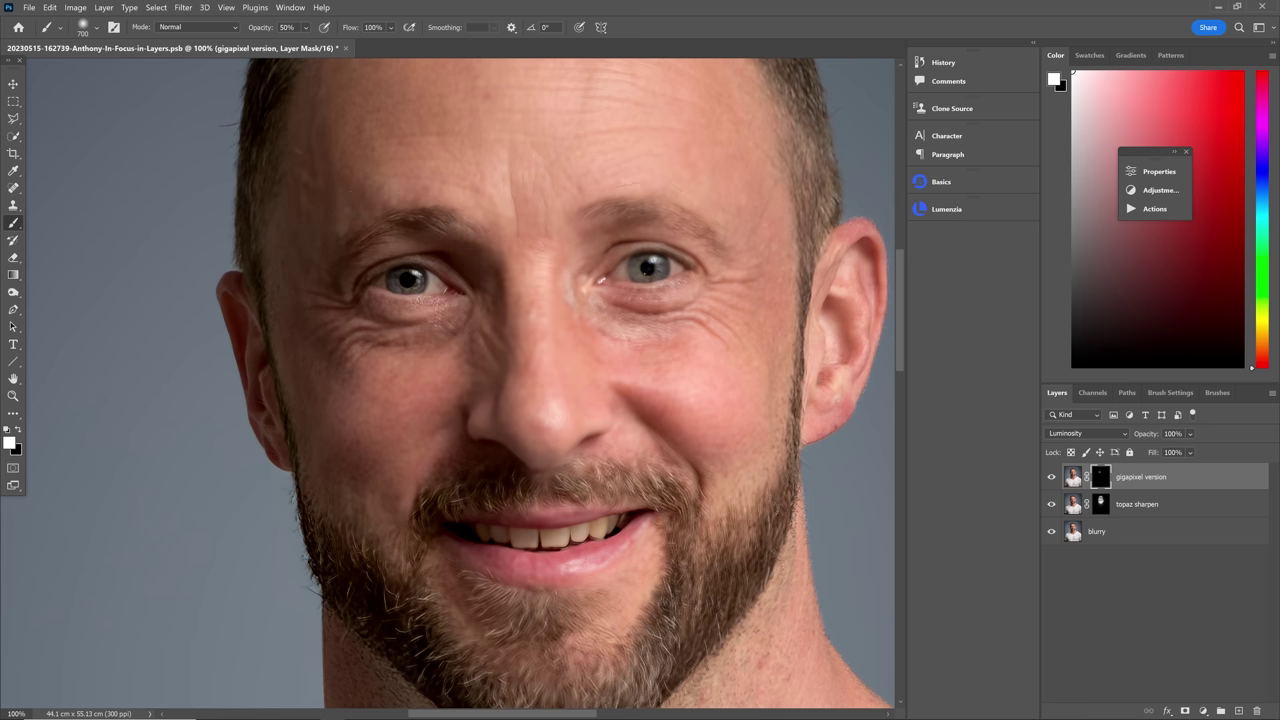
# Paint white at 50% opacity over the eyes, mouth, beard and face on the gigapixel version mask, enlarging the brush to 1300, and save the document.
pyautogui.press('[')
pyautogui.press('[')
pyautogui.press('[')
pyautogui.hotkey('ctrl', '-')
pyautogui.press(']')
pyautogui.press(']')
pyautogui.press(']')
pyautogui.press(']')
pyautogui.press(']')
pyautogui.press(']')
pyautogui.press(']')
pyautogui.press(']')
pyautogui.press(']')
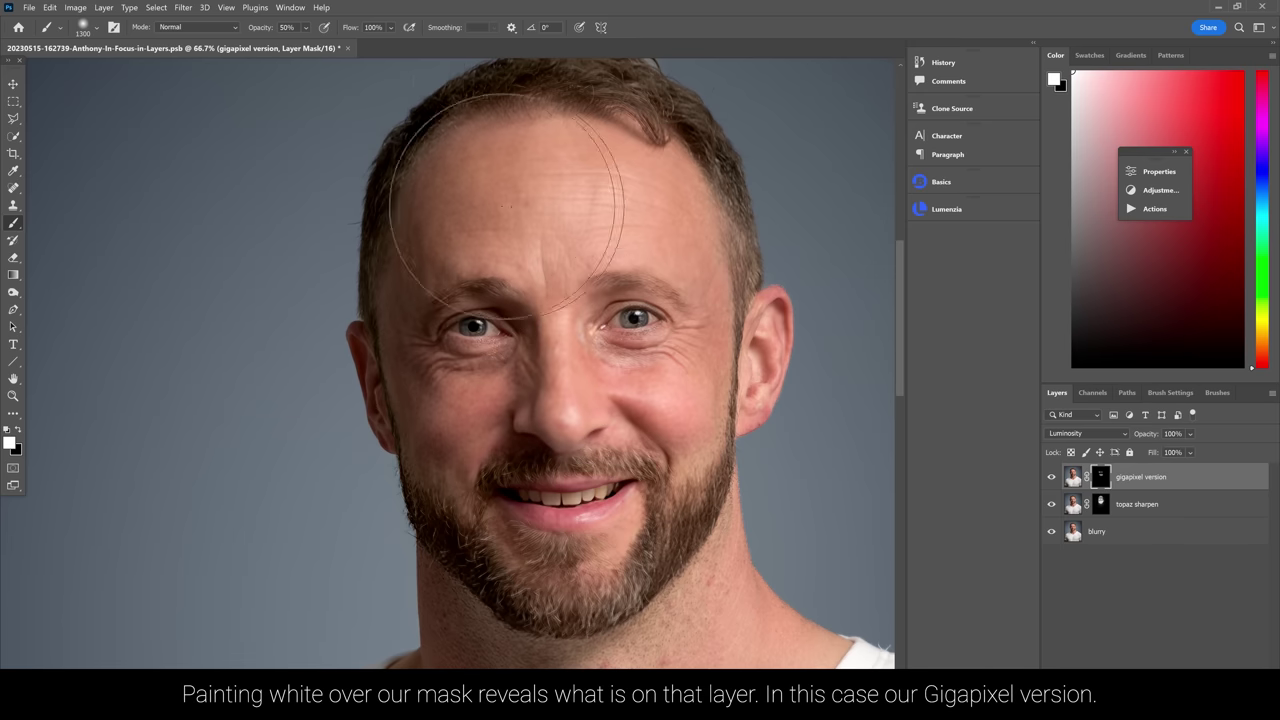
pyautogui.hotkey('ctrl', 's')
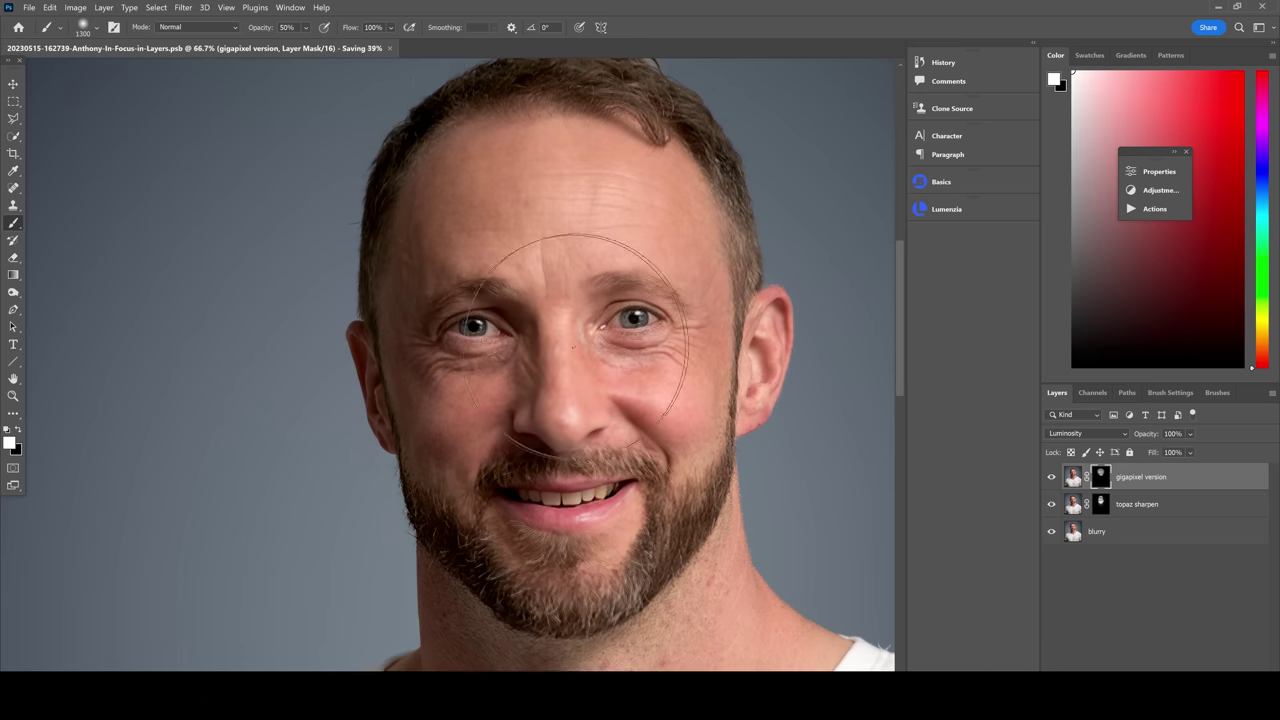
# Examine the gigapixel version mask on its own, and compare the portrait with that layer hidden and shown.
pyautogui.keyDown('alt'); pyautogui.click(1101, 477); pyautogui.keyUp('alt')
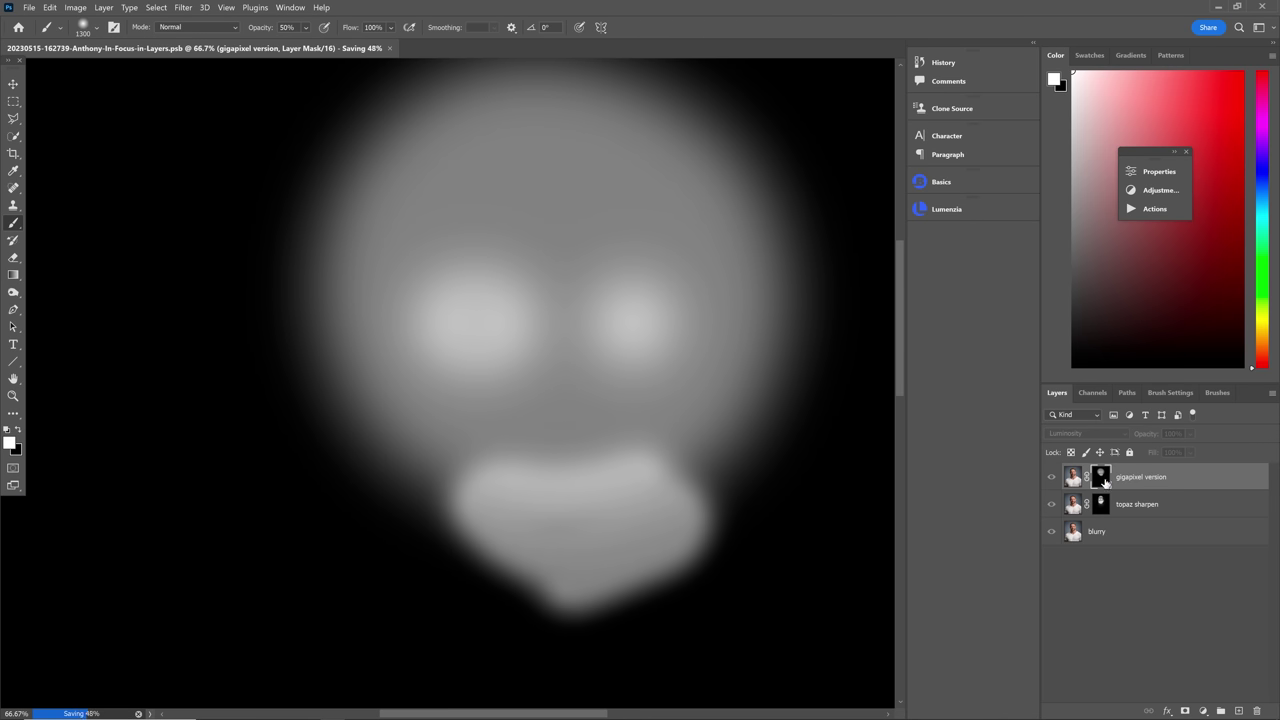
pyautogui.keyDown('alt'); pyautogui.click(1101, 478); pyautogui.keyUp('alt')
pyautogui.click(1051, 479)
pyautogui.click(1051, 479)
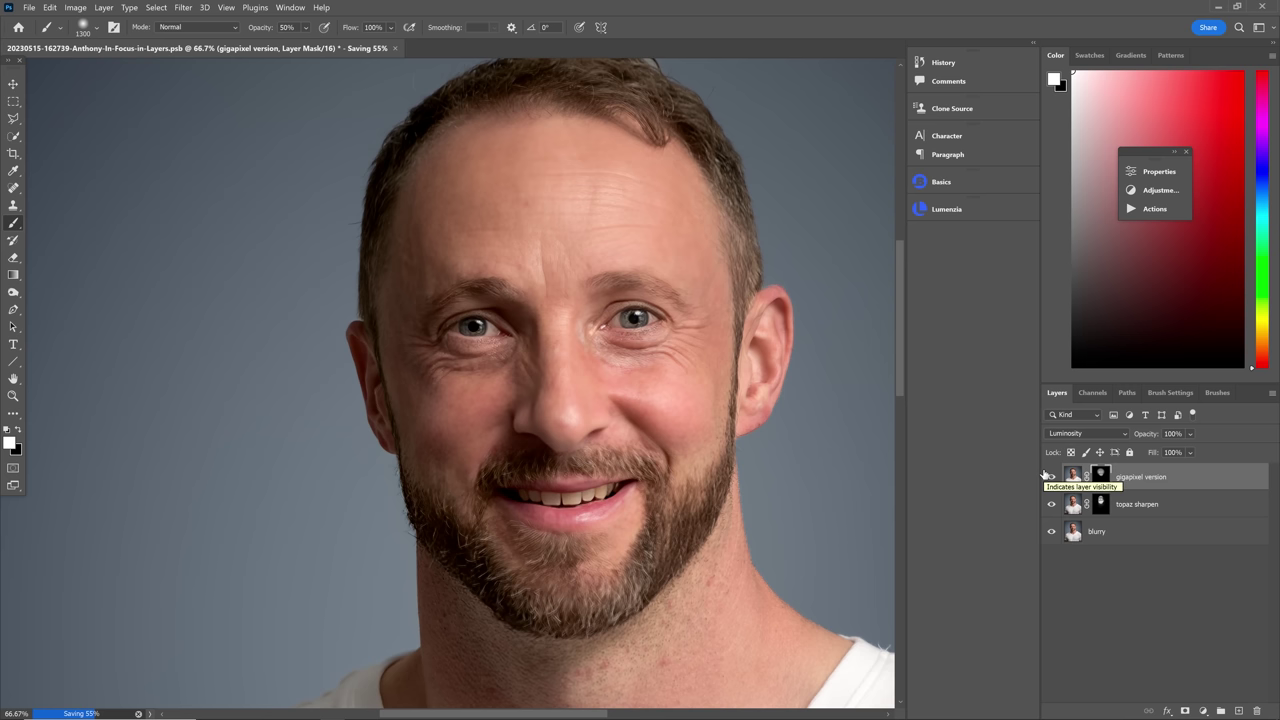
# Reduce the brush to 900 and paint more white over the forehead and hair on the gigapixel version mask.
pyautogui.press('[')
pyautogui.press('[')
pyautogui.press('[')
pyautogui.press('[')
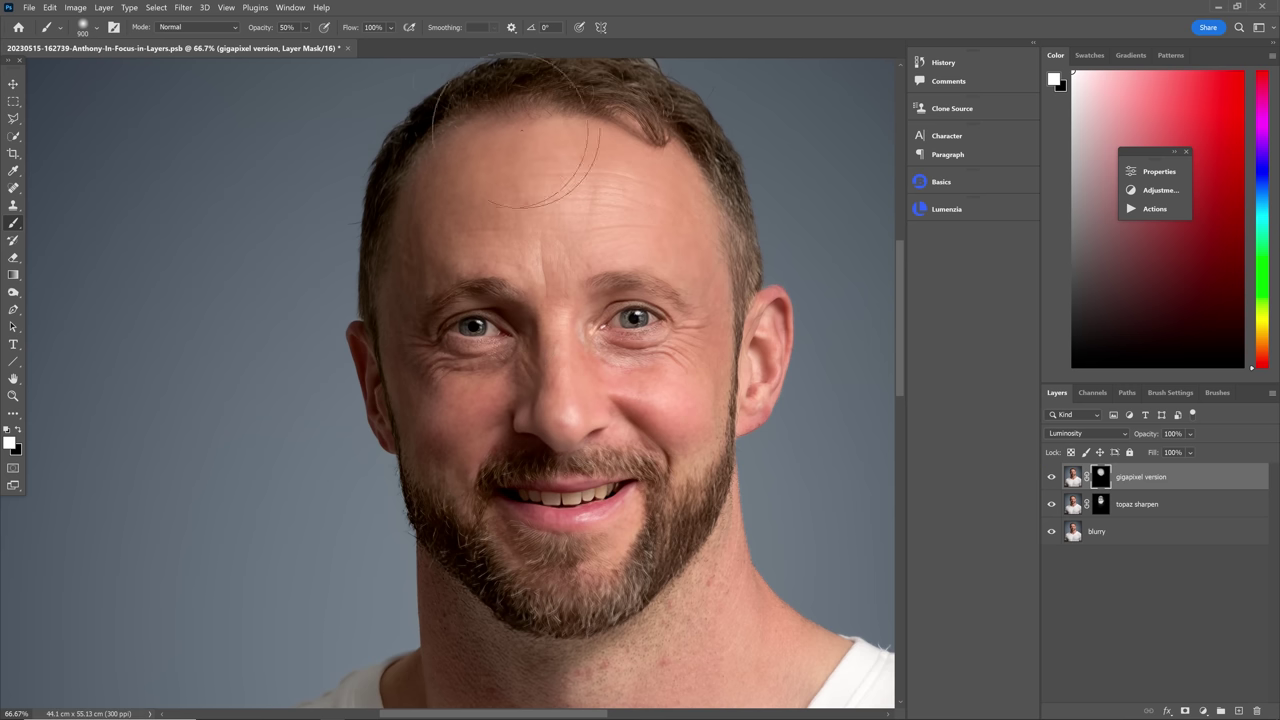
# Swap the foreground colour to black and reduce the brush to 175 for refining the gigapixel version mask.
pyautogui.press('x')
pyautogui.press('[')
pyautogui.press('[')
pyautogui.press('[')
pyautogui.press('[')
pyautogui.press('[')
pyautogui.press('[')
pyautogui.press('[')
pyautogui.press('[')
pyautogui.press('[')
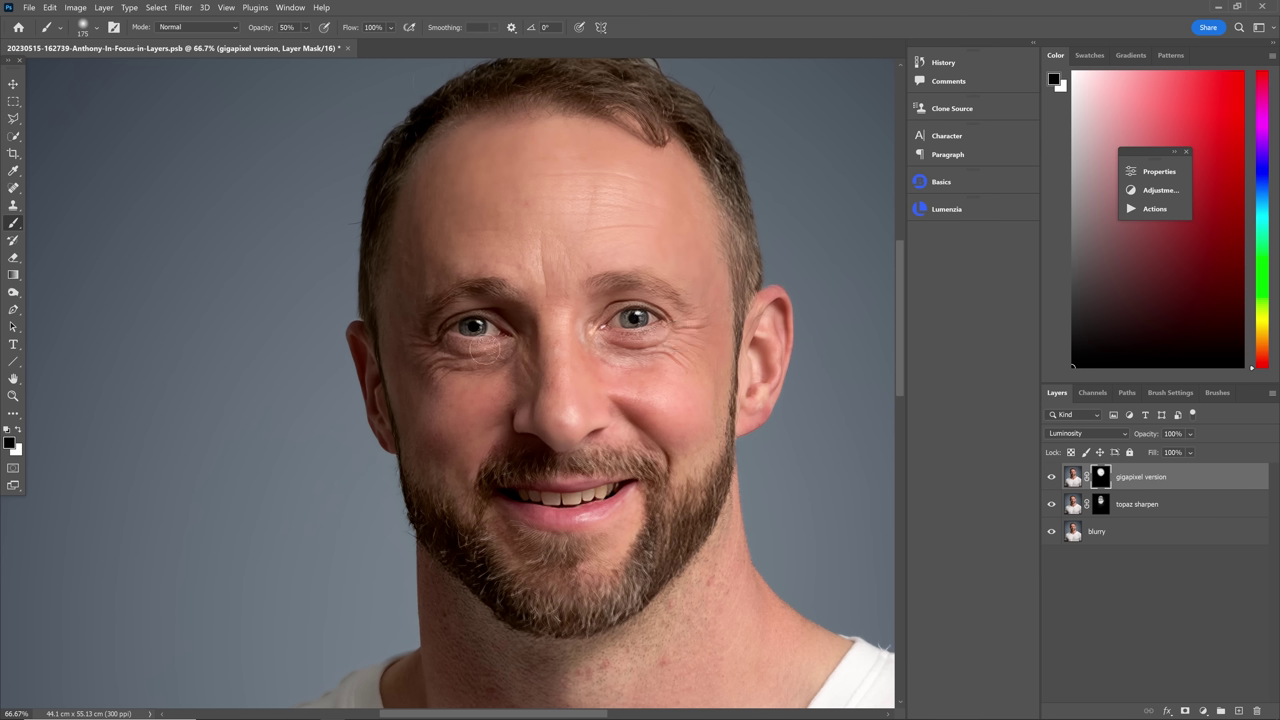